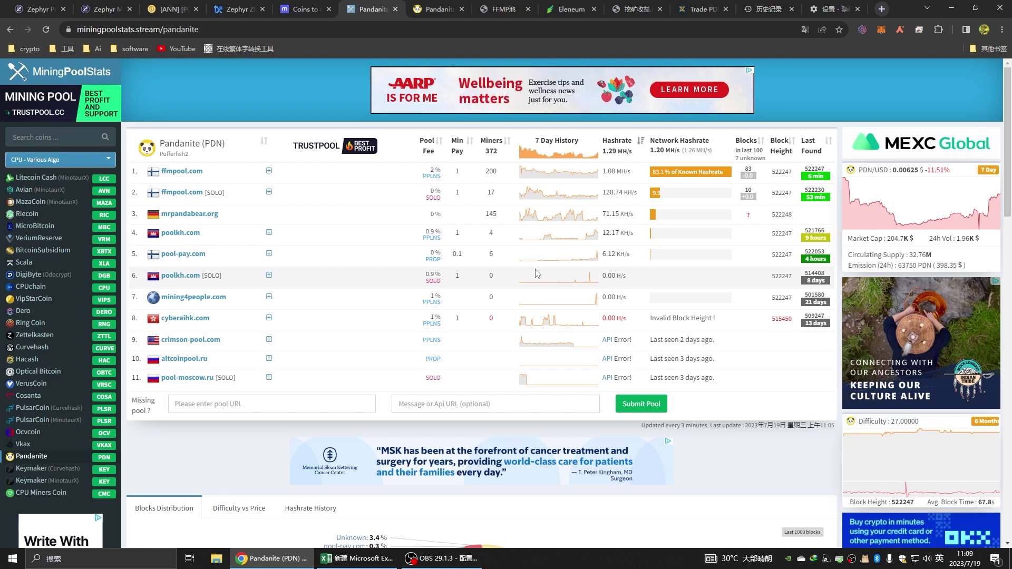
- Examine the network hashrate and last block reward on the Zephyr pool dashboard, and the block time in the Bitcointalk announcement
{"action": "mouse_move", "coordinate": [586, 277]}
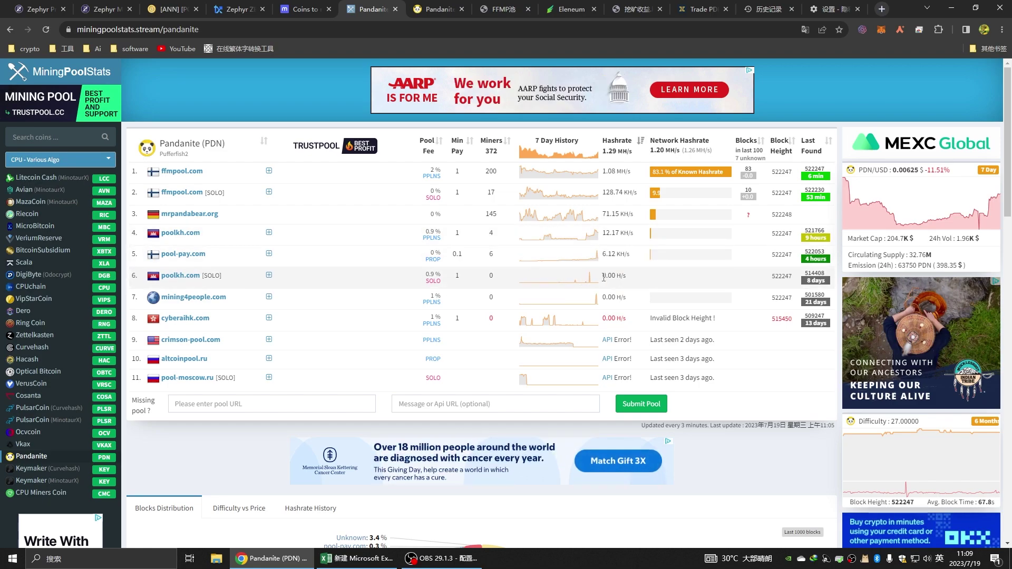
{"action": "left_click", "coordinate": [36, 9]}
{"action": "left_click", "coordinate": [102, 9]}
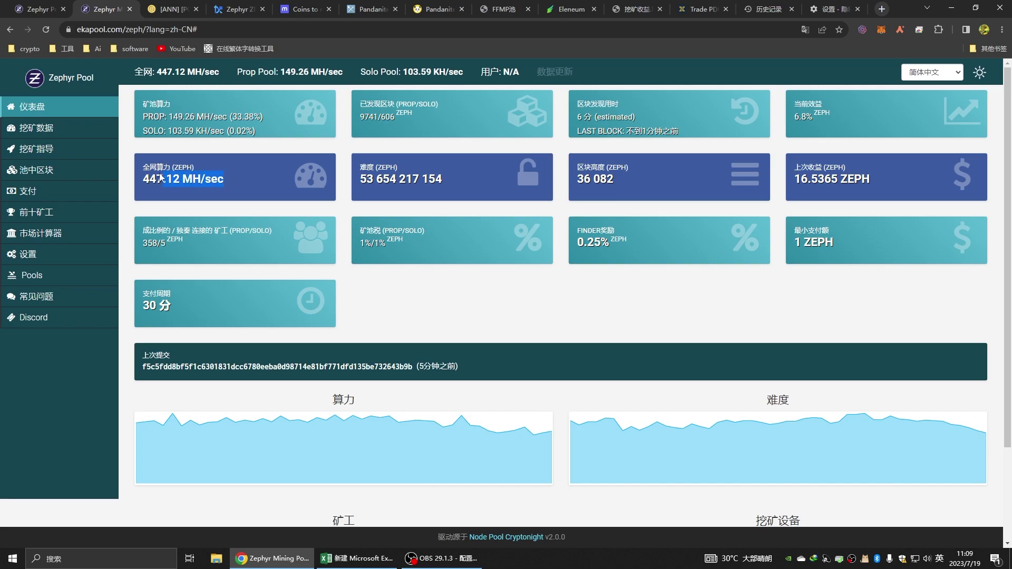
{"action": "left_click_drag", "start_coordinate": [846, 180], "coordinate": [789, 165]}
{"action": "left_click", "coordinate": [827, 197]}
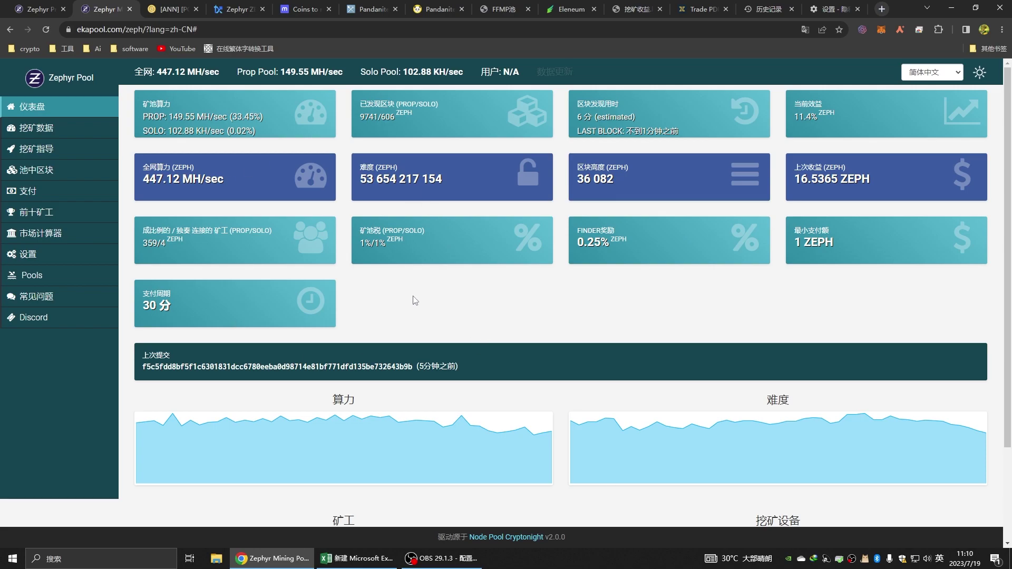
{"action": "left_click", "coordinate": [172, 6]}
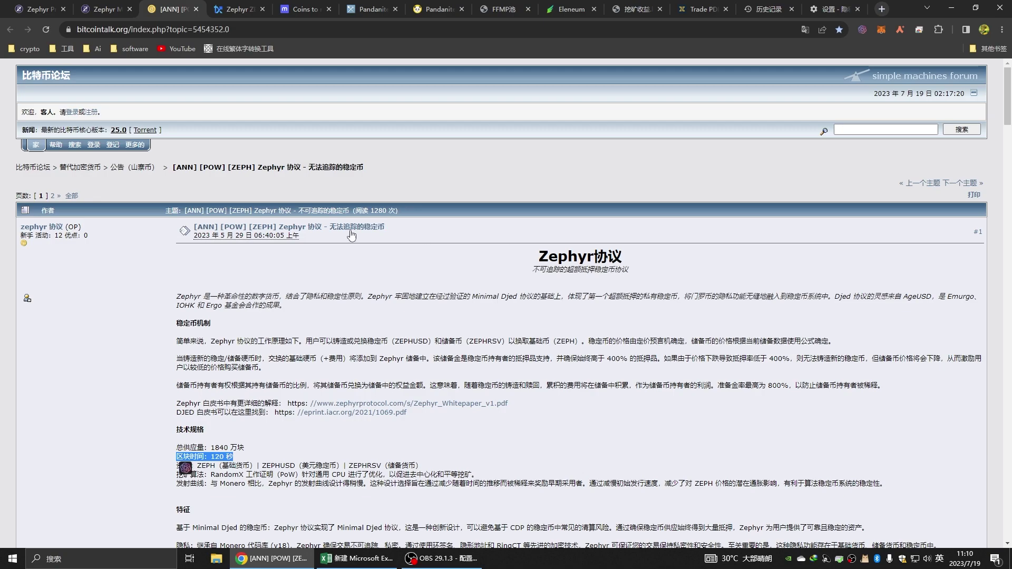
{"action": "scroll", "coordinate": [376, 313], "scroll_direction": "down", "scroll_amount": 1}
{"action": "scroll", "coordinate": [376, 313], "scroll_direction": "down", "scroll_amount": 3}
{"action": "left_click_drag", "start_coordinate": [235, 299], "coordinate": [177, 299]}
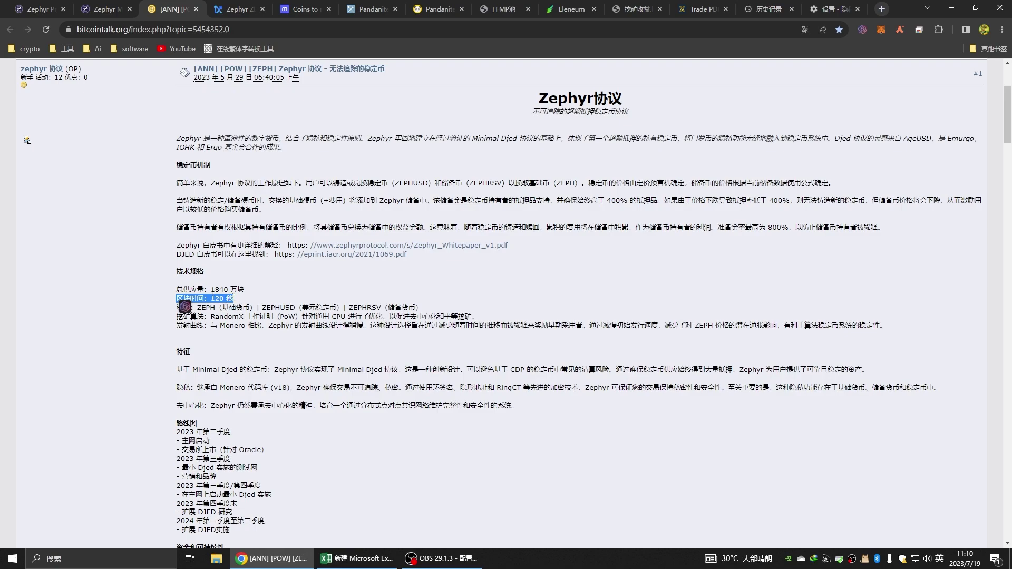
{"action": "left_click", "coordinate": [248, 302]}
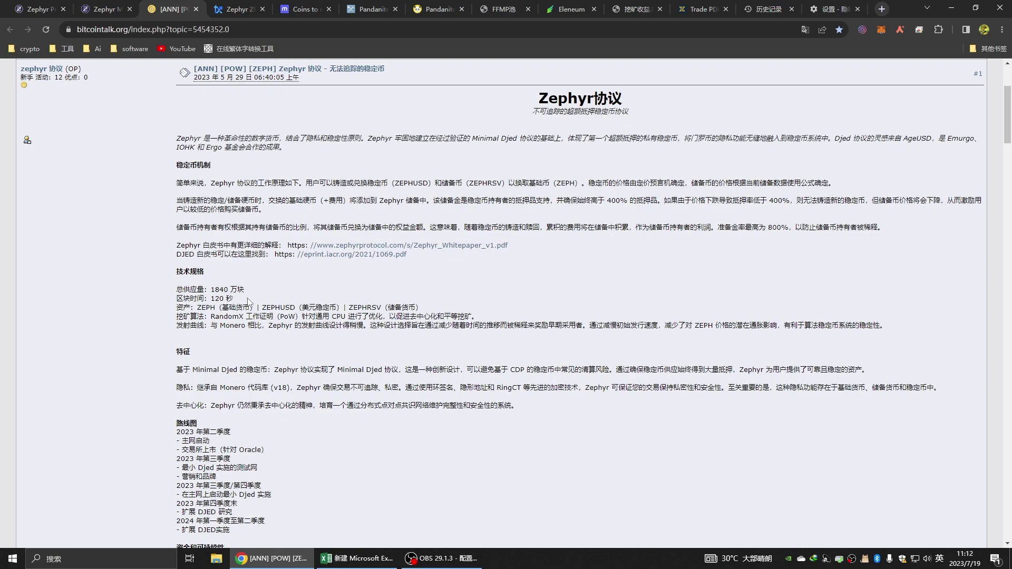
- Switch to the Excel workbook and enter zeph as the coin name in cell A2
{"action": "left_click", "coordinate": [357, 559]}
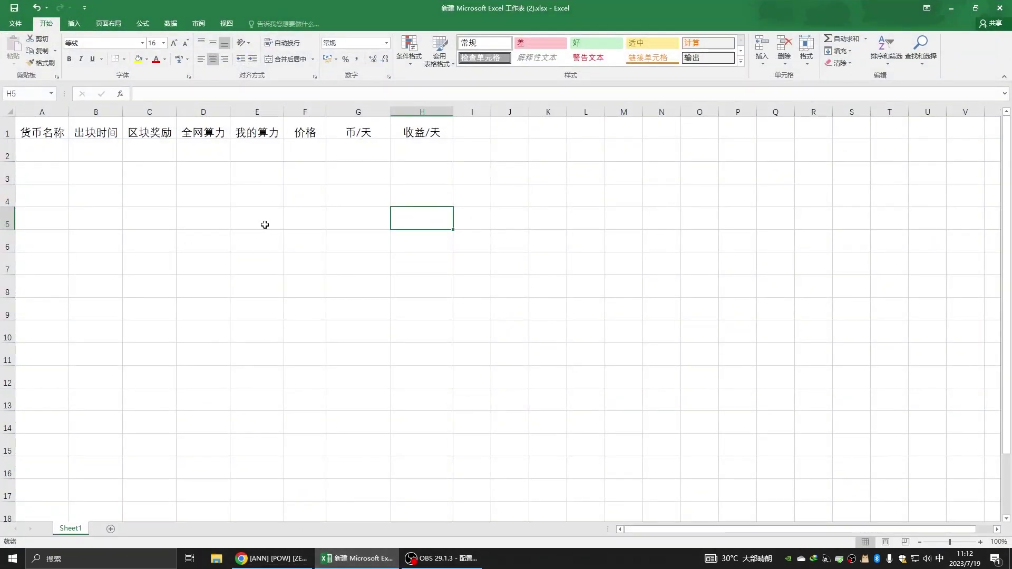
{"action": "left_click_drag", "start_coordinate": [42, 131], "coordinate": [446, 133]}
{"action": "left_click", "coordinate": [464, 133]}
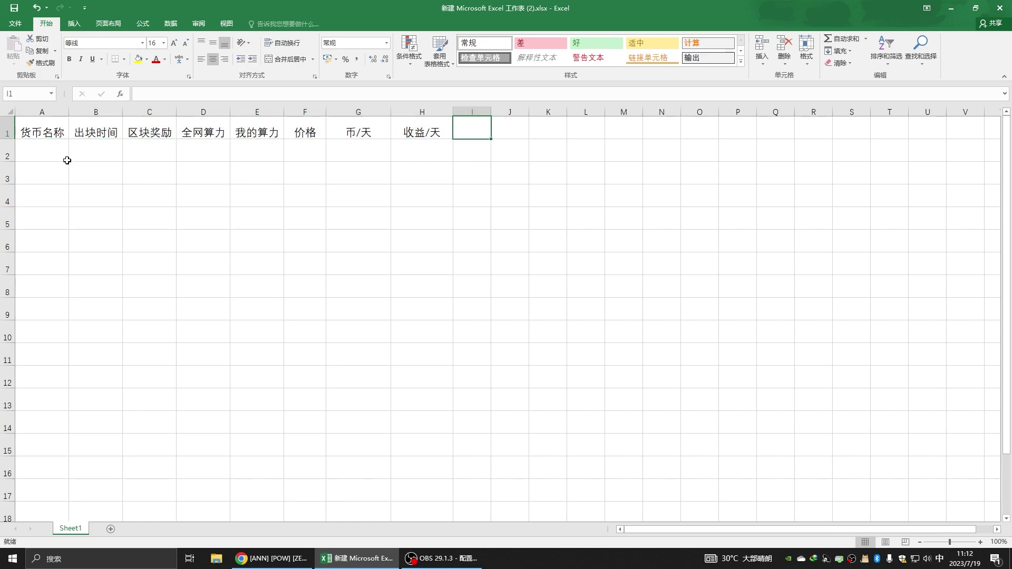
{"action": "left_click", "coordinate": [43, 150]}
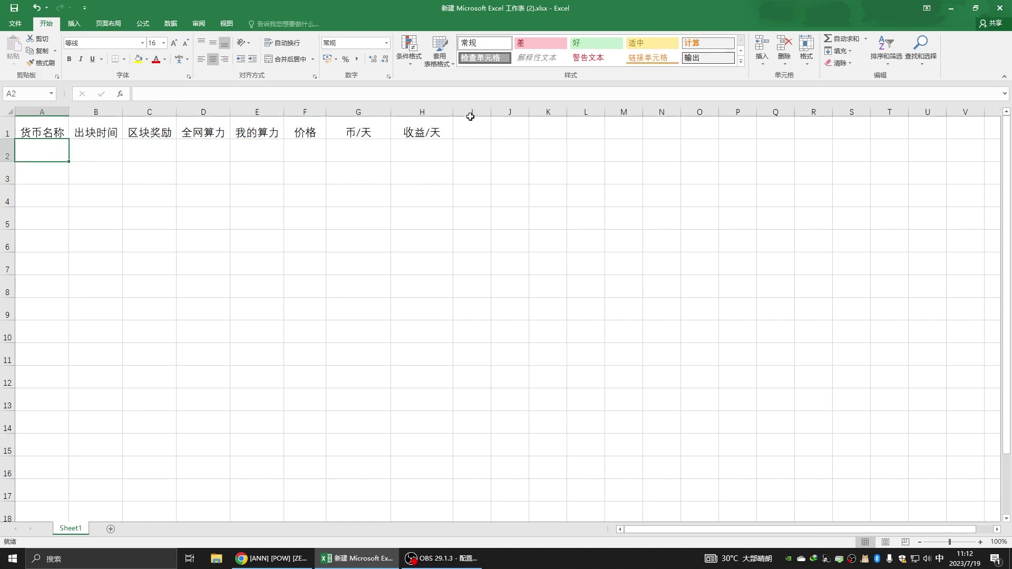
{"action": "type", "text": "zeph"}
{"action": "key", "text": "Return"}
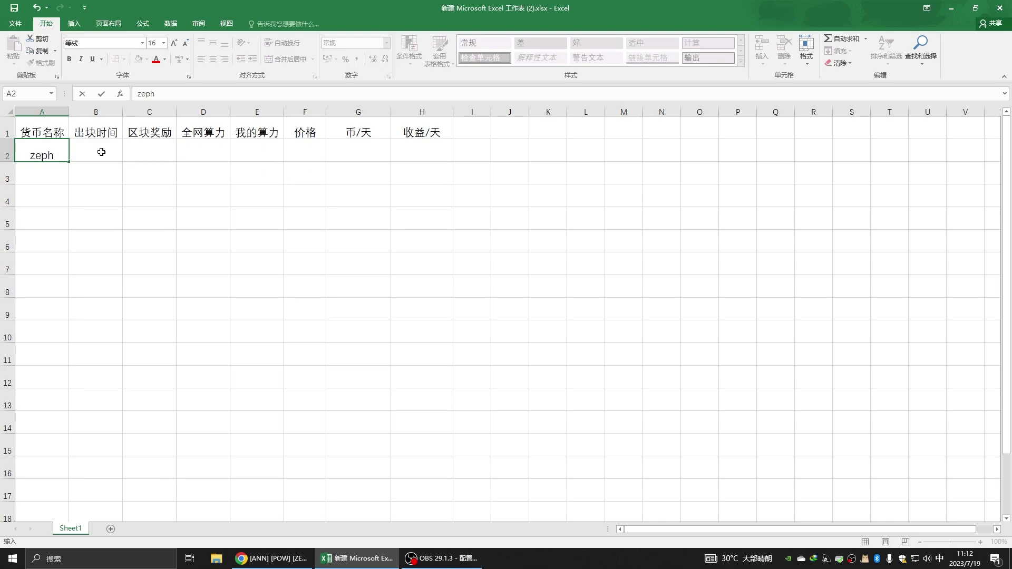
- Look up Zephyr's block time in the Bitcointalk announcement in Chrome and enter 120 in cell B2 of the Excel sheet
{"action": "left_click", "coordinate": [102, 152]}
{"action": "left_click", "coordinate": [295, 558]}
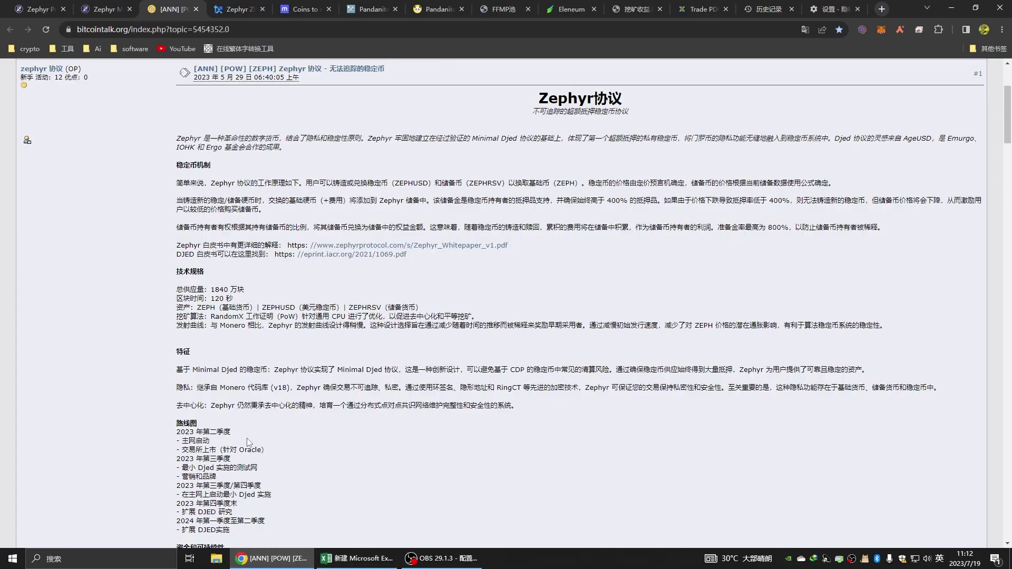
{"action": "left_click_drag", "start_coordinate": [235, 299], "coordinate": [176, 299]}
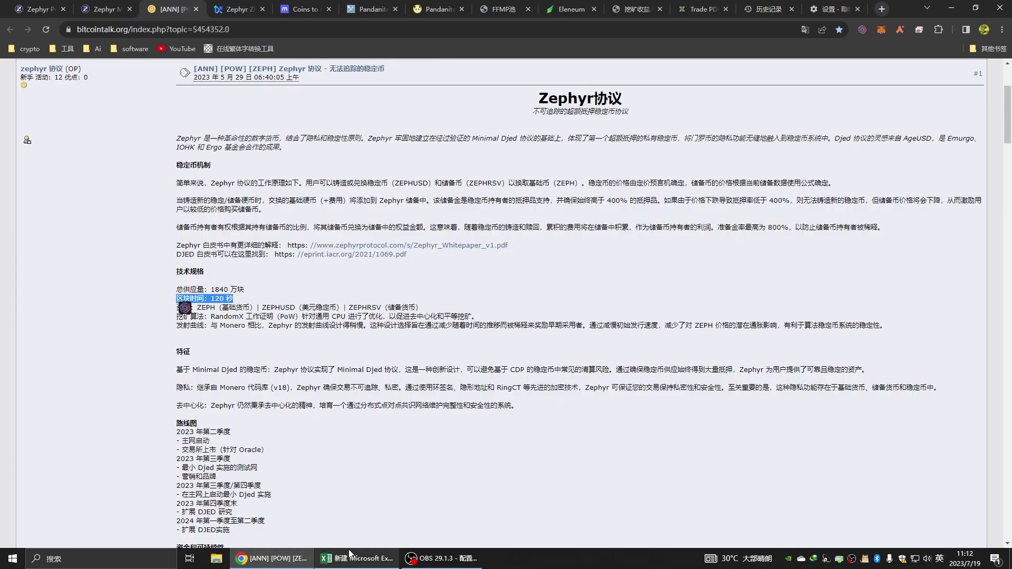
{"action": "left_click", "coordinate": [351, 558]}
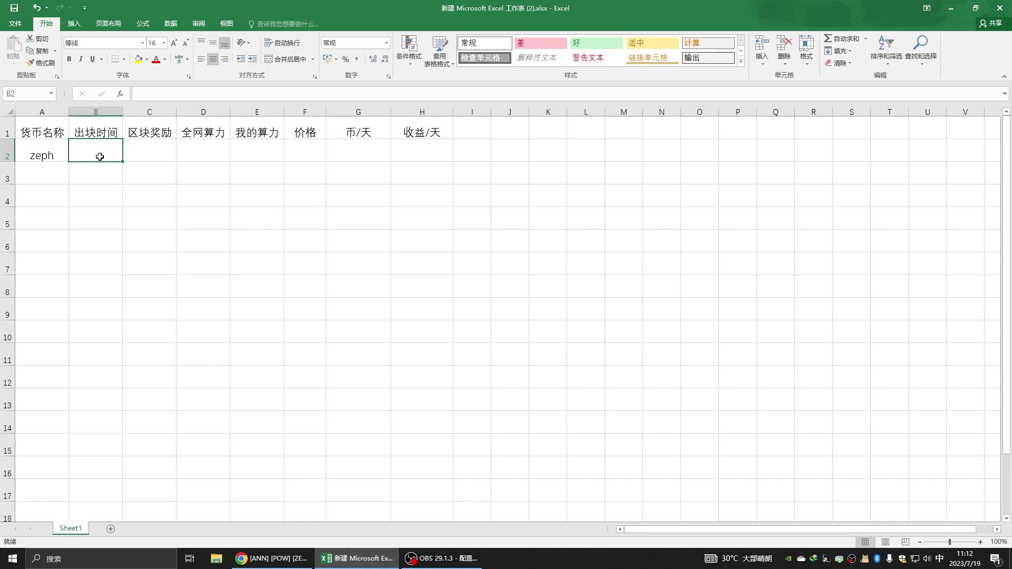
{"action": "type", "text": "120"}
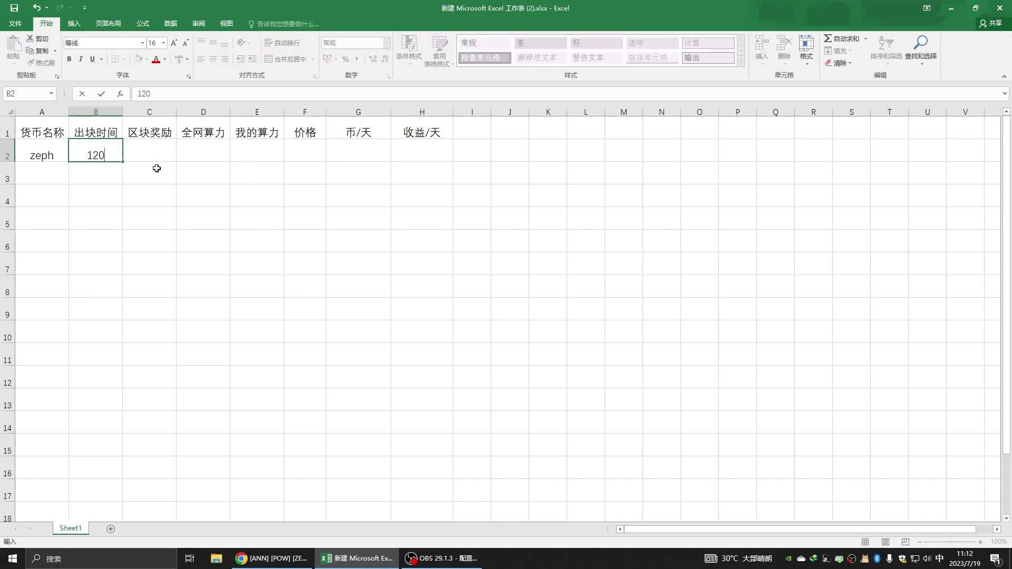
- Look up the last block reward on the Zephyr pool dashboard in Chrome and enter 16.54 in cell C2 in Excel
{"action": "left_click", "coordinate": [155, 152]}
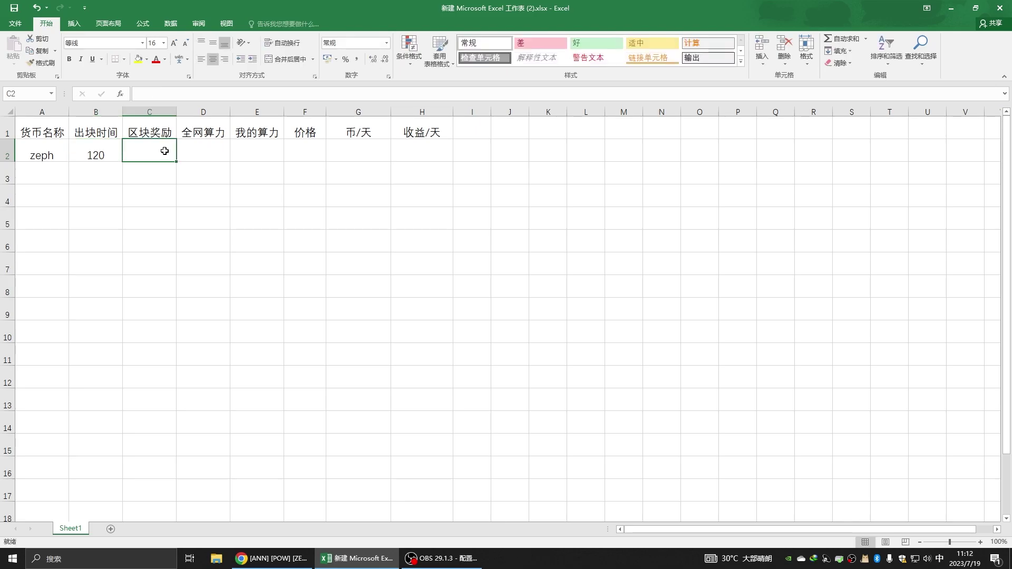
{"action": "left_click", "coordinate": [272, 558]}
{"action": "left_click", "coordinate": [127, 4]}
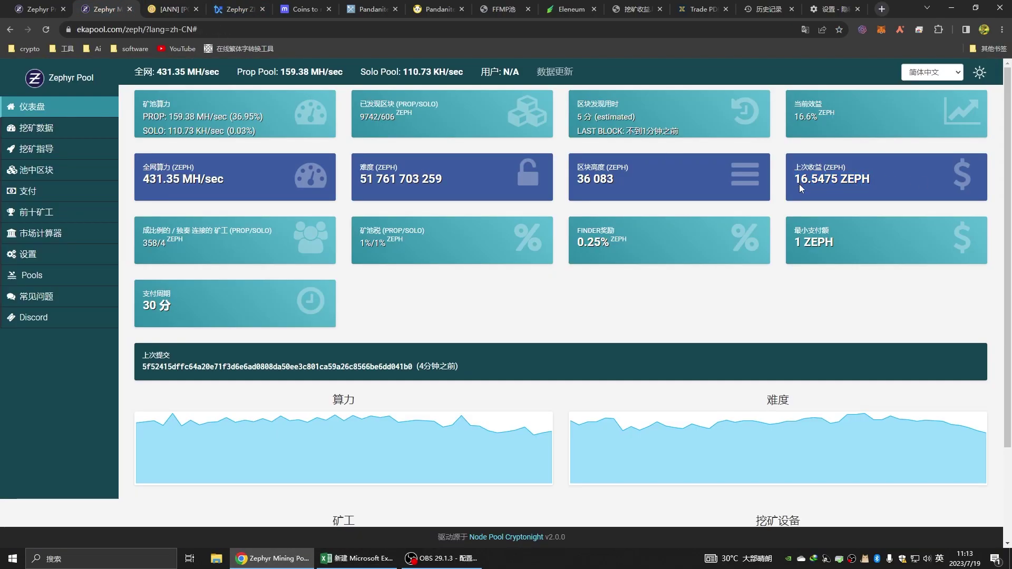
{"action": "left_click", "coordinate": [357, 559]}
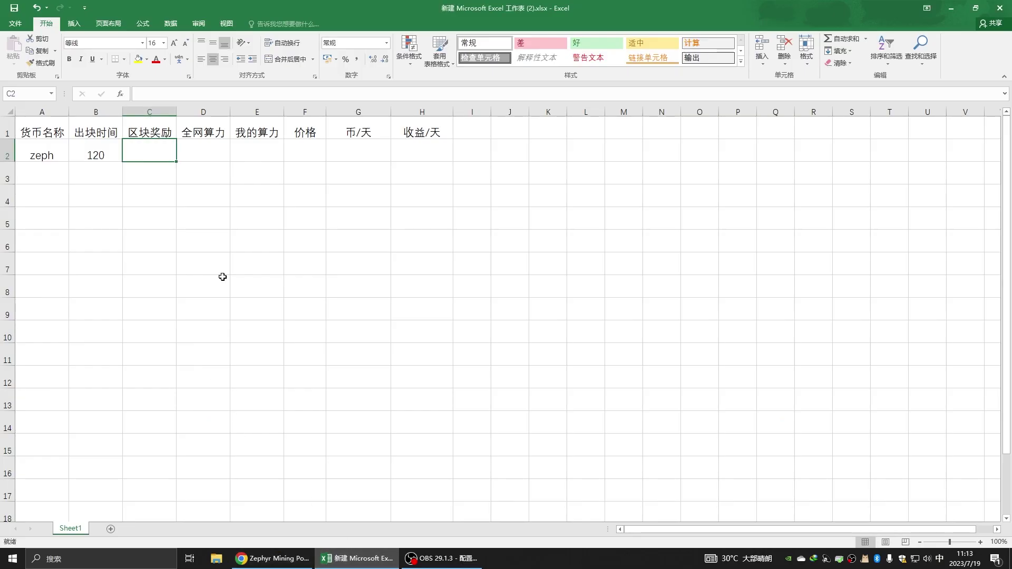
{"action": "type", "text": "16.54"}
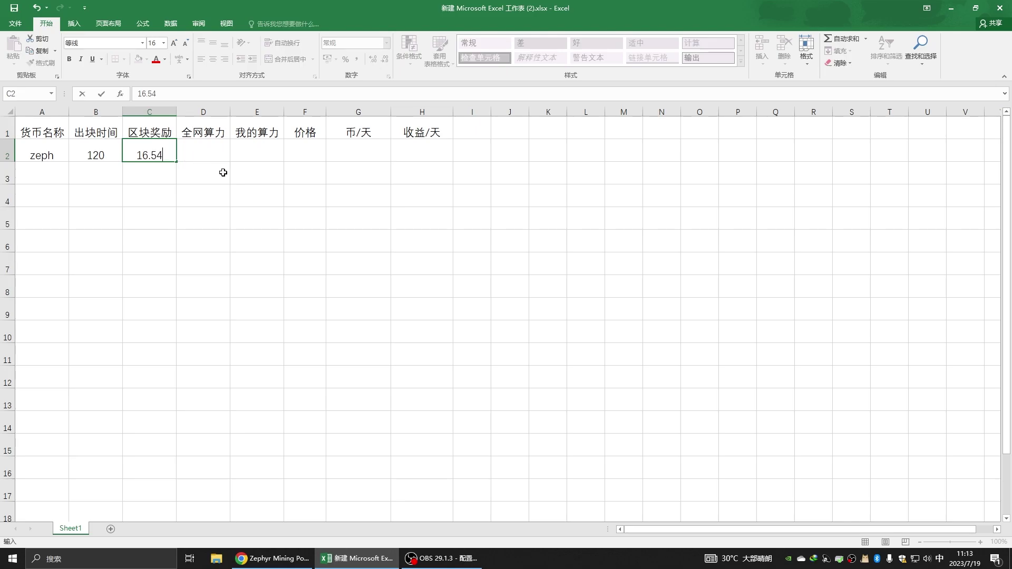
- Check the network hashrate on the Zephyr pool dashboard in Chrome and enter it in Excel cell D2 as 440710
{"action": "left_click", "coordinate": [207, 154]}
{"action": "left_click", "coordinate": [280, 564]}
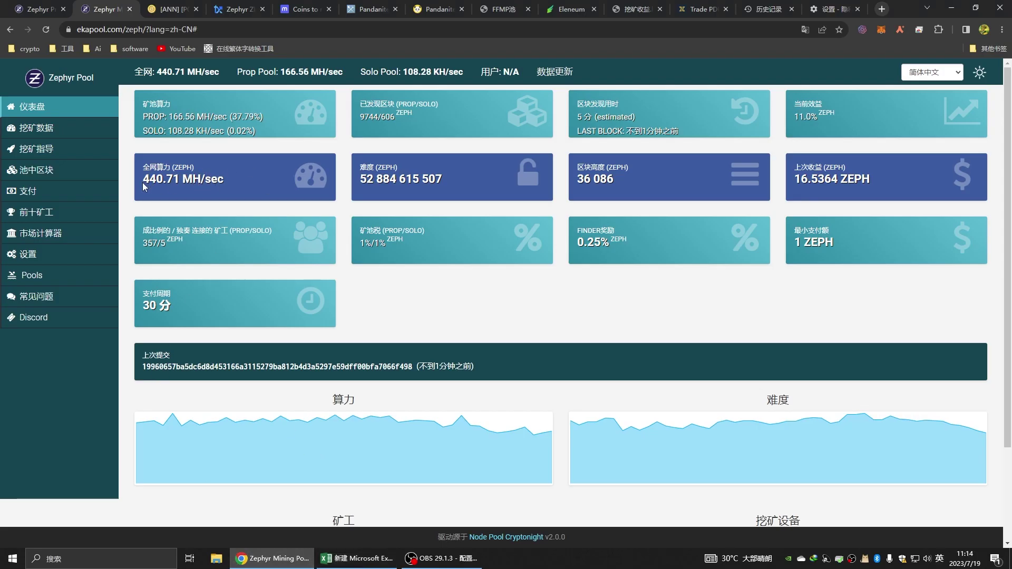
{"action": "left_click_drag", "start_coordinate": [143, 182], "coordinate": [154, 181]}
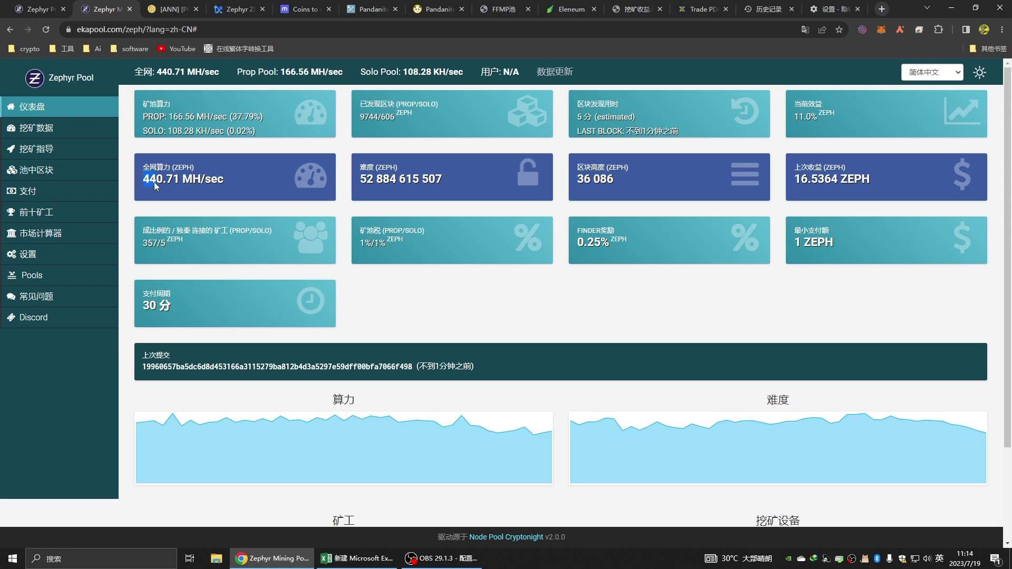
{"action": "left_click", "coordinate": [186, 185]}
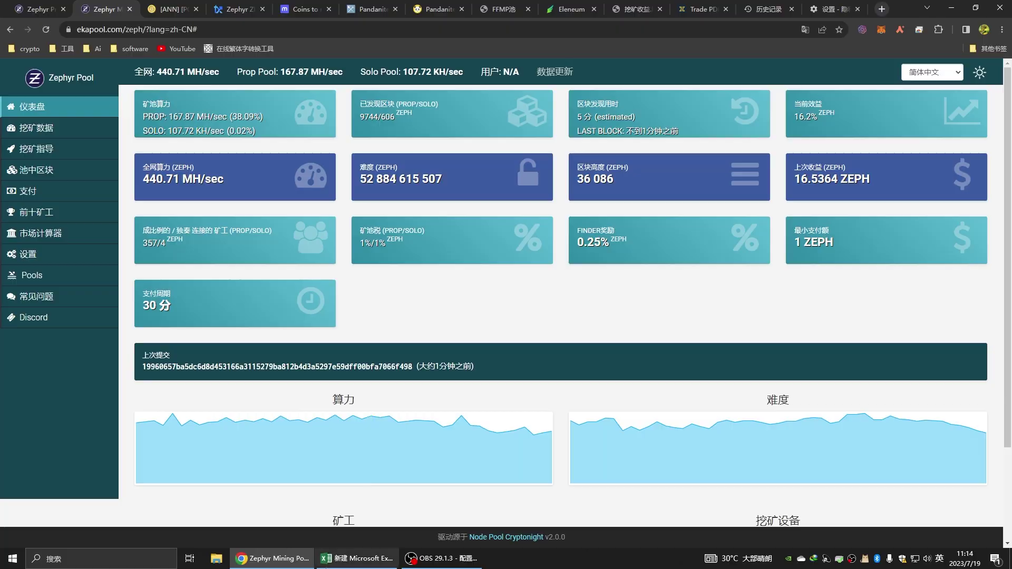
{"action": "left_click", "coordinate": [357, 558]}
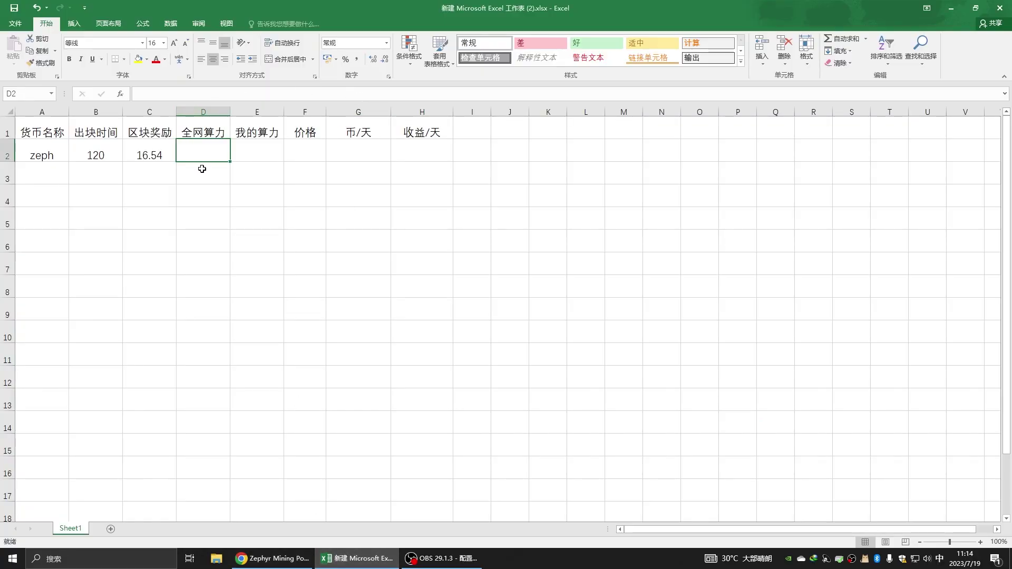
{"action": "type", "text": "440710"}
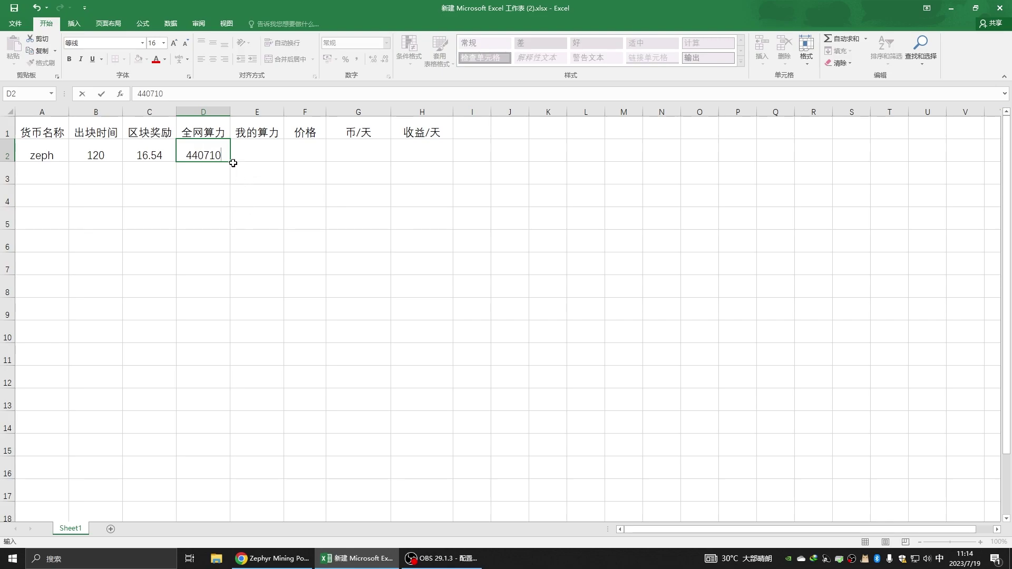
- Enter 20 as the own hashrate (我的算力) in cell E2
{"action": "left_click", "coordinate": [263, 156]}
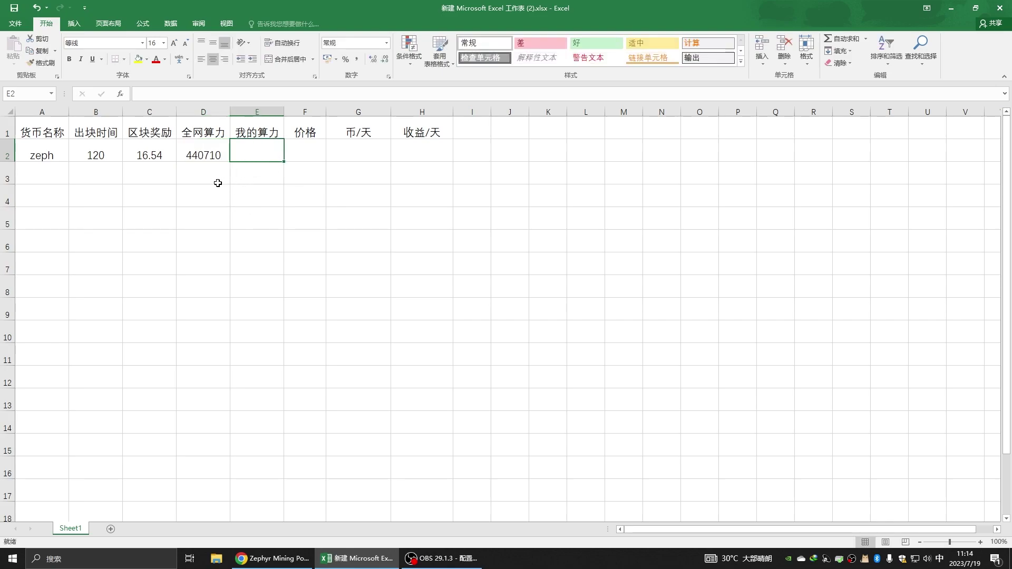
{"action": "type", "text": "20"}
{"action": "key", "text": "Tab"}
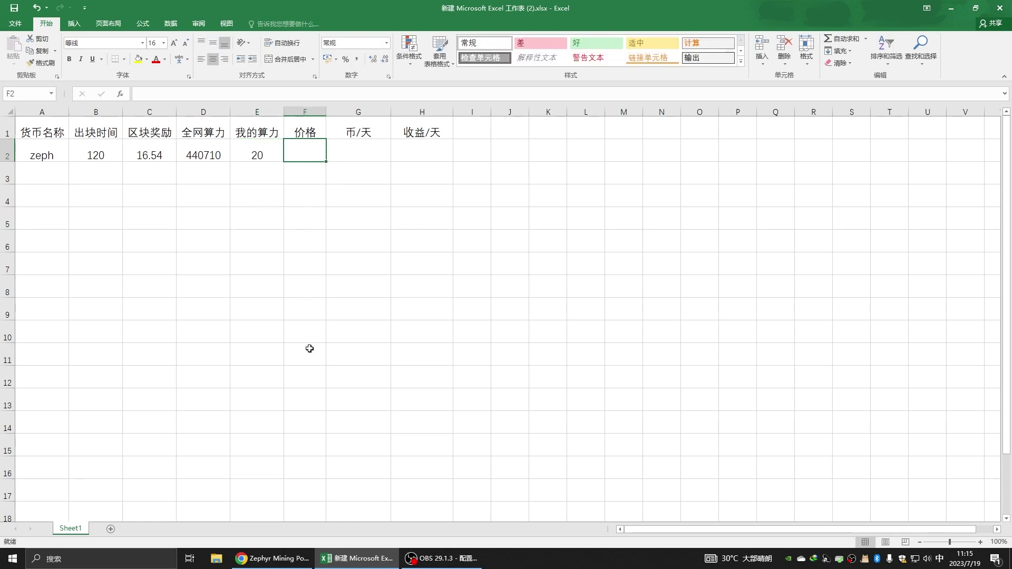
- Look up the ZEPH/USDT price on txbit in Chrome and enter 1.24 as the price in Excel cell F2
{"action": "left_click", "coordinate": [272, 559]}
{"action": "left_click", "coordinate": [244, 10]}
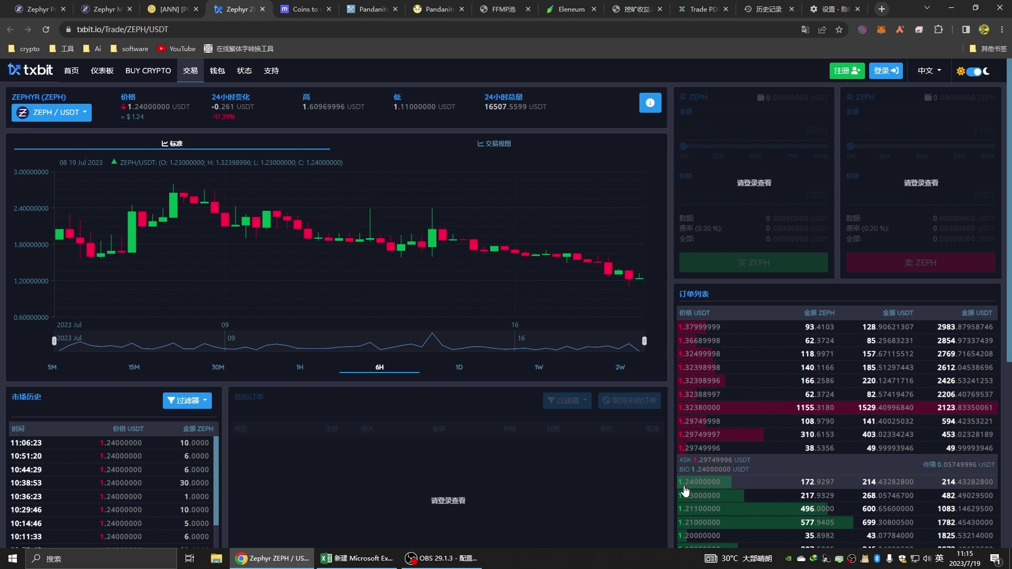
{"action": "left_click", "coordinate": [383, 560]}
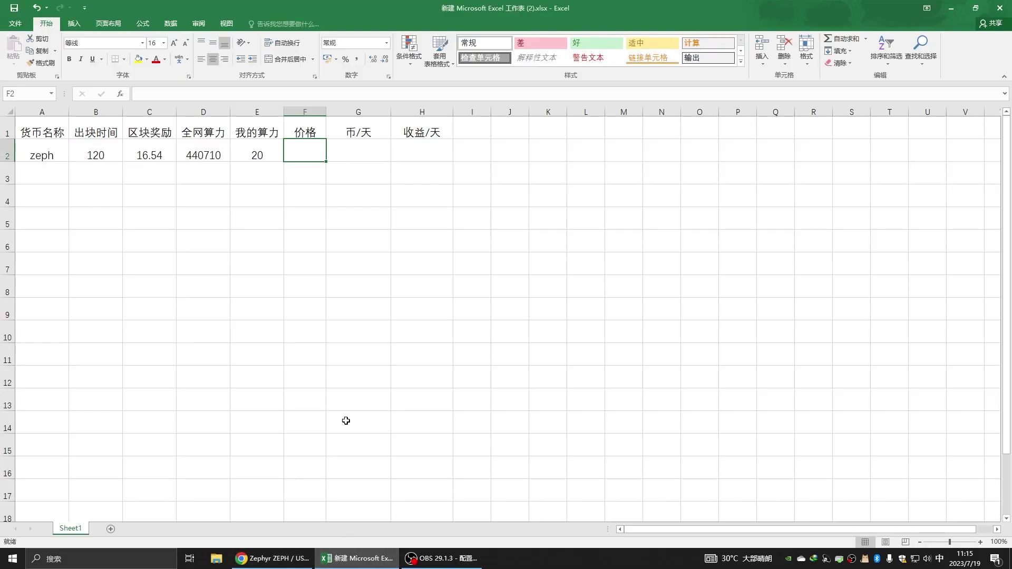
{"action": "type", "text": "1"}
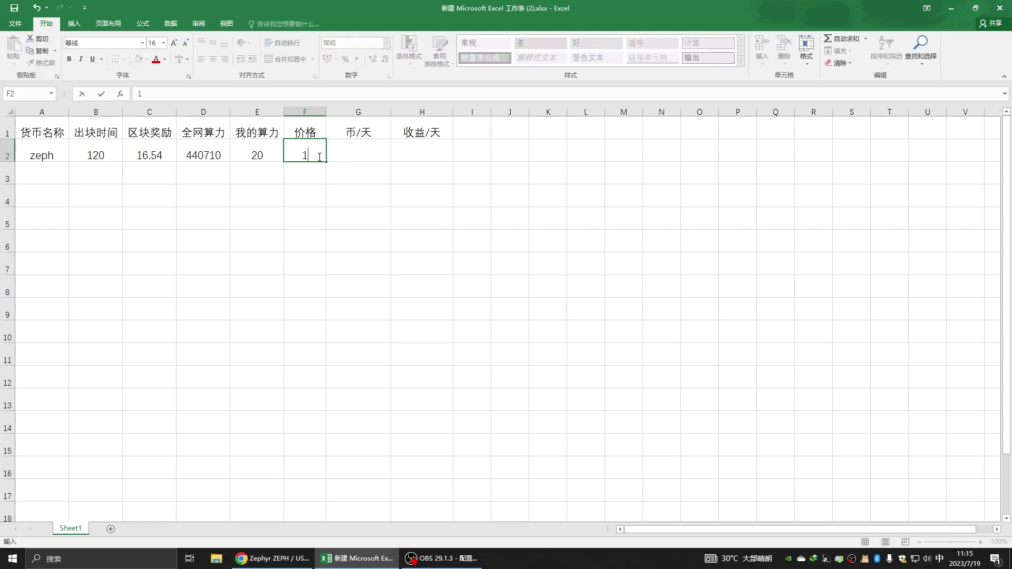
{"action": "type", "text": ".24"}
{"action": "left_click", "coordinate": [346, 169]}
- Enter the coins-per-day (币/天) formula =86400/B2*C2*E2/D2 in cell G2
{"action": "left_click", "coordinate": [358, 152]}
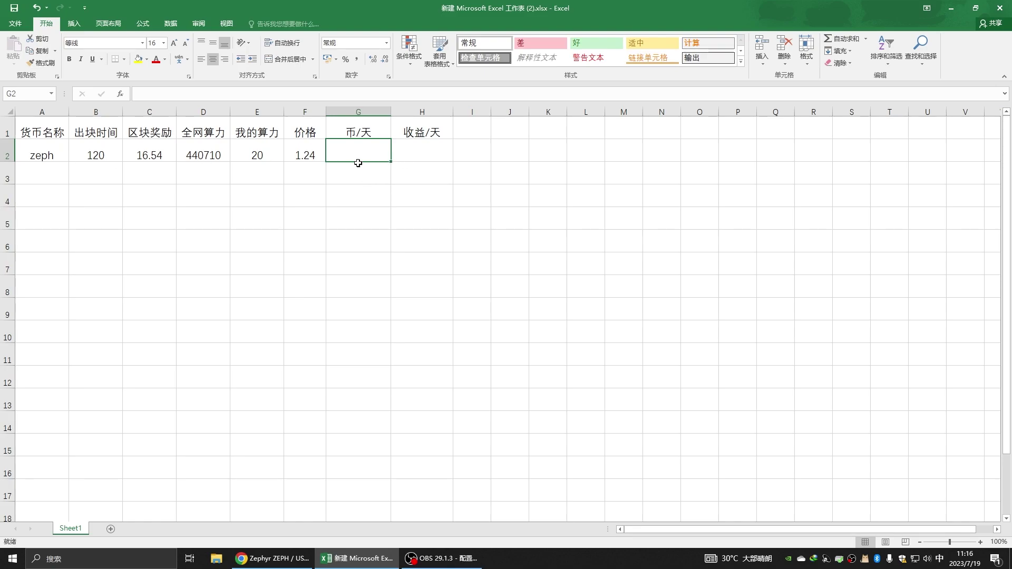
{"action": "type", "text": "="}
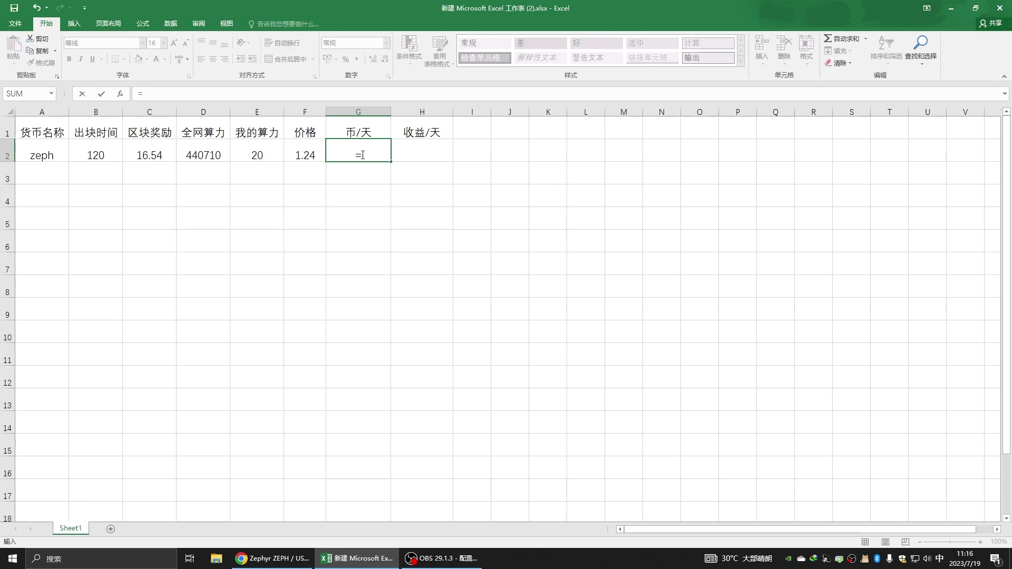
{"action": "type", "text": "86400"}
{"action": "key", "text": "shift"}
{"action": "type", "text": "/"}
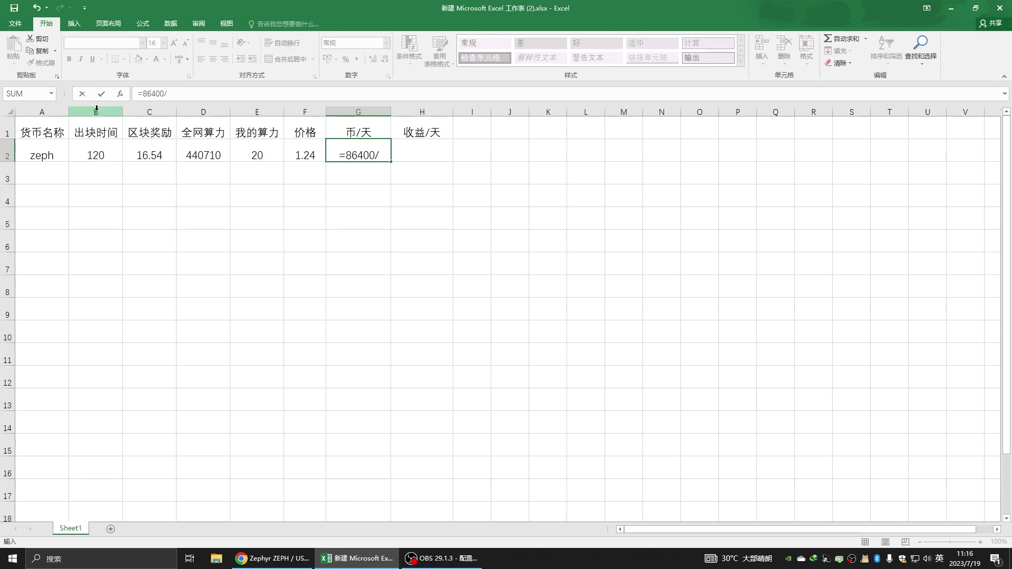
{"action": "left_click", "coordinate": [100, 150]}
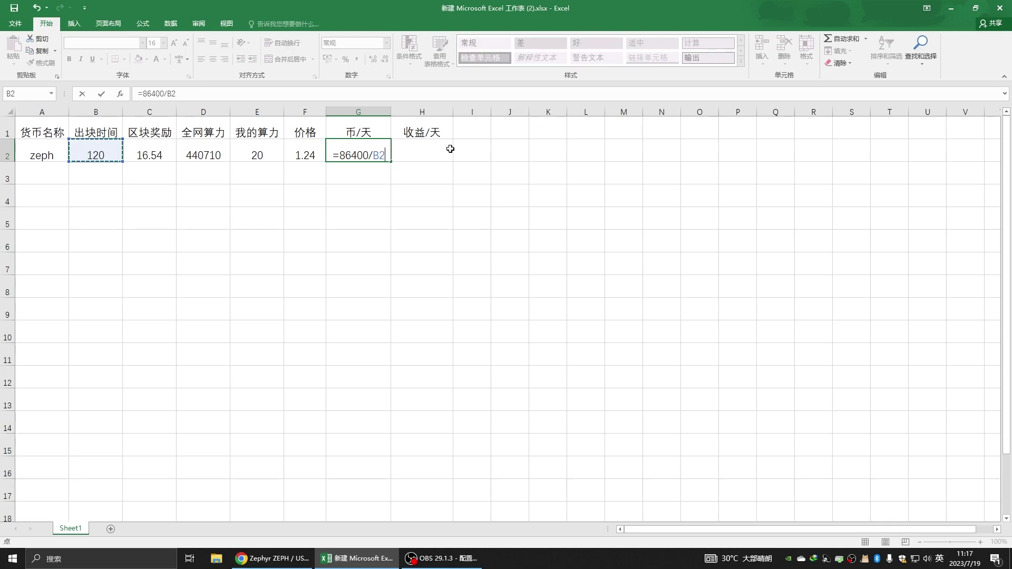
{"action": "type", "text": "*"}
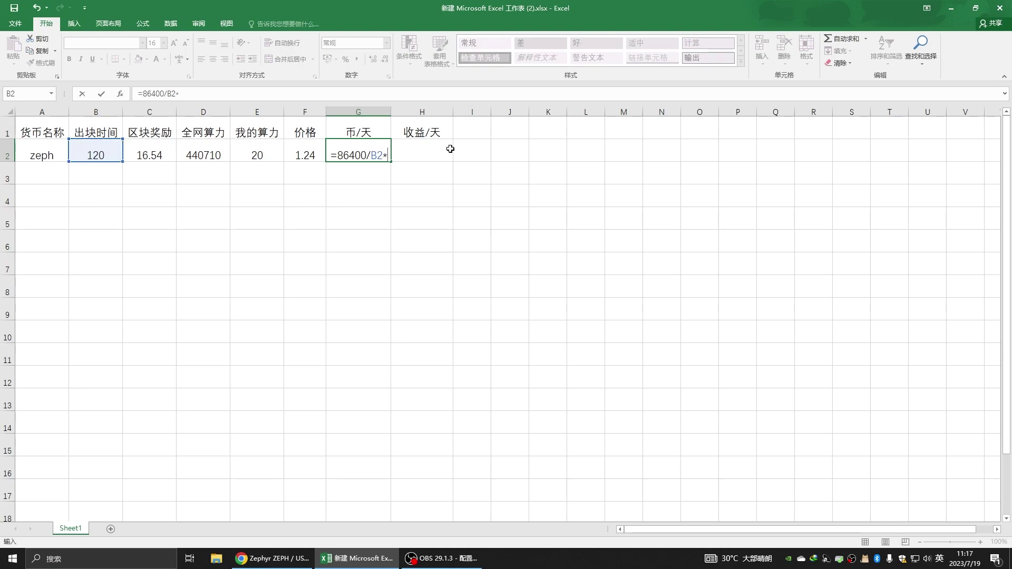
{"action": "left_click", "coordinate": [156, 155]}
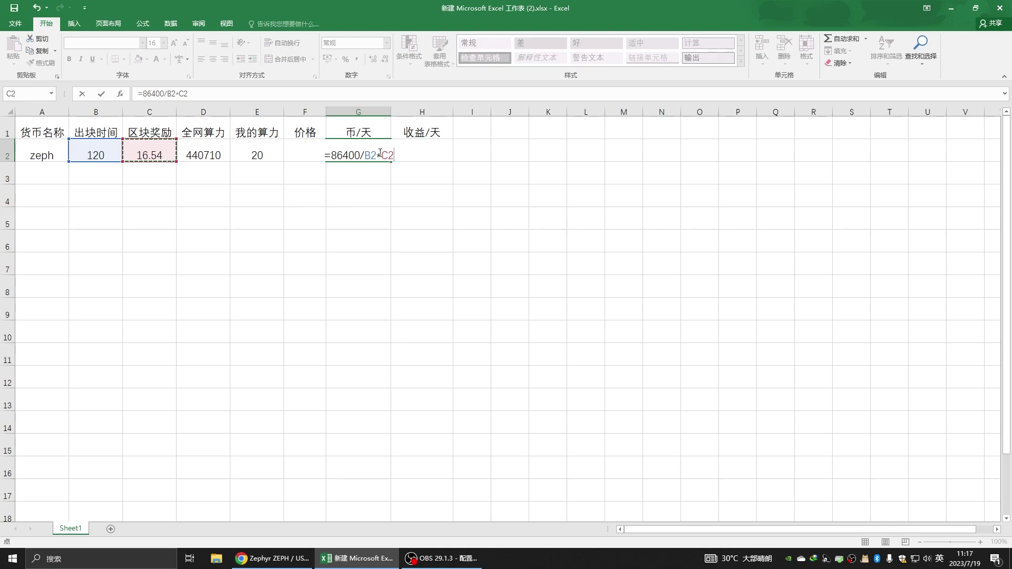
{"action": "type", "text": "*"}
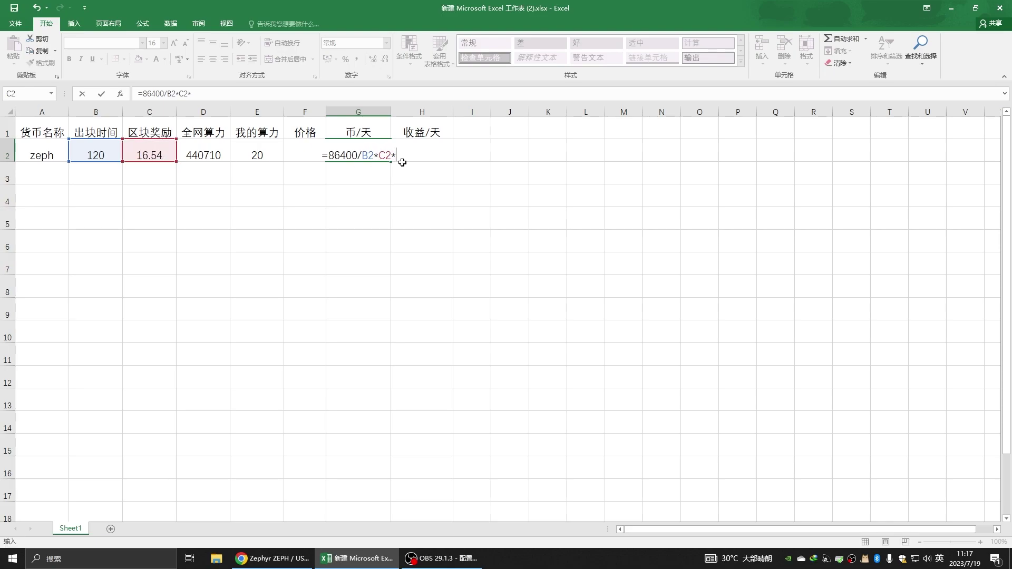
{"action": "left_click", "coordinate": [259, 152]}
{"action": "type", "text": "/"}
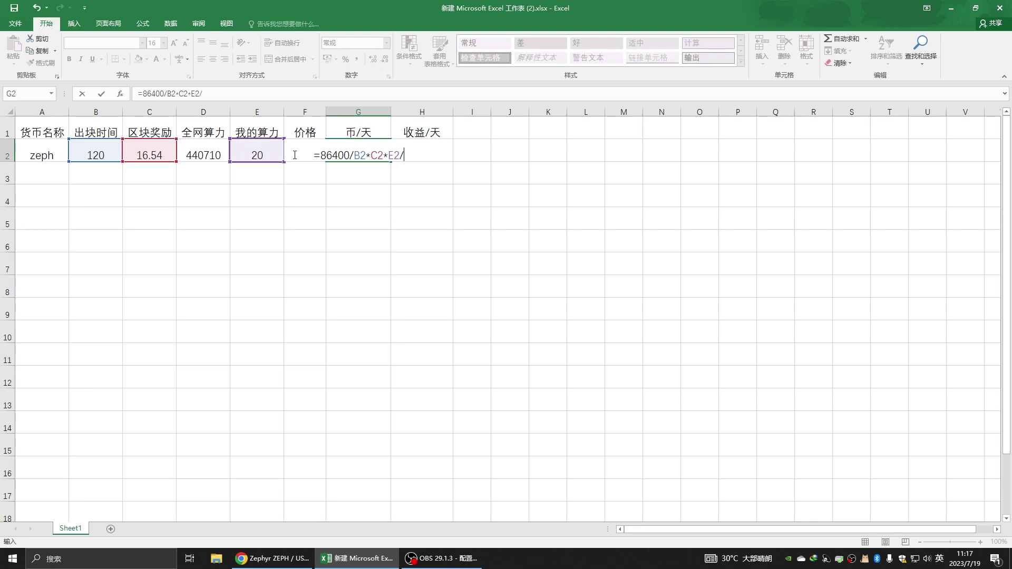
{"action": "left_click", "coordinate": [208, 152]}
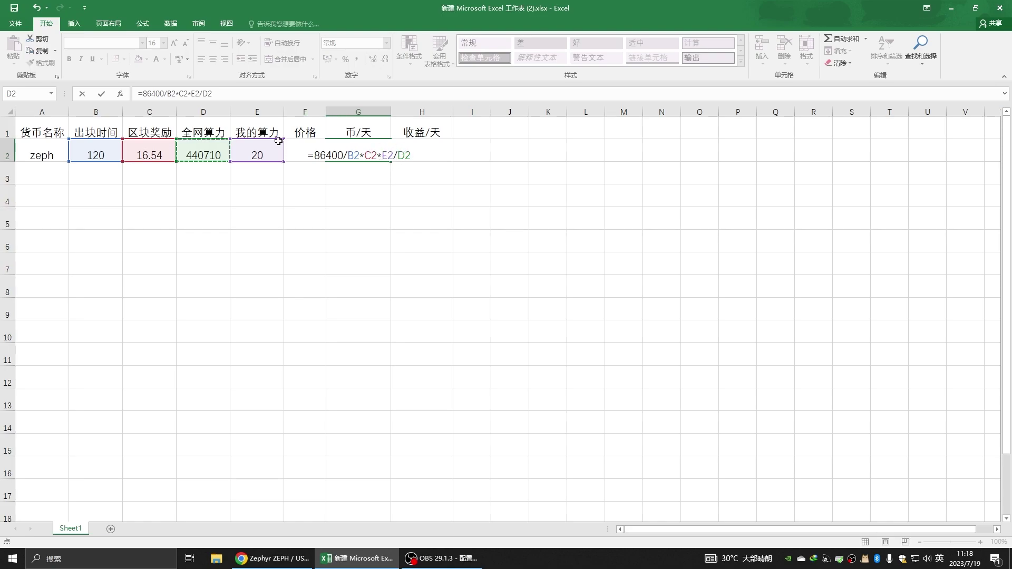
{"action": "left_click_drag", "start_coordinate": [376, 155], "coordinate": [315, 155]}
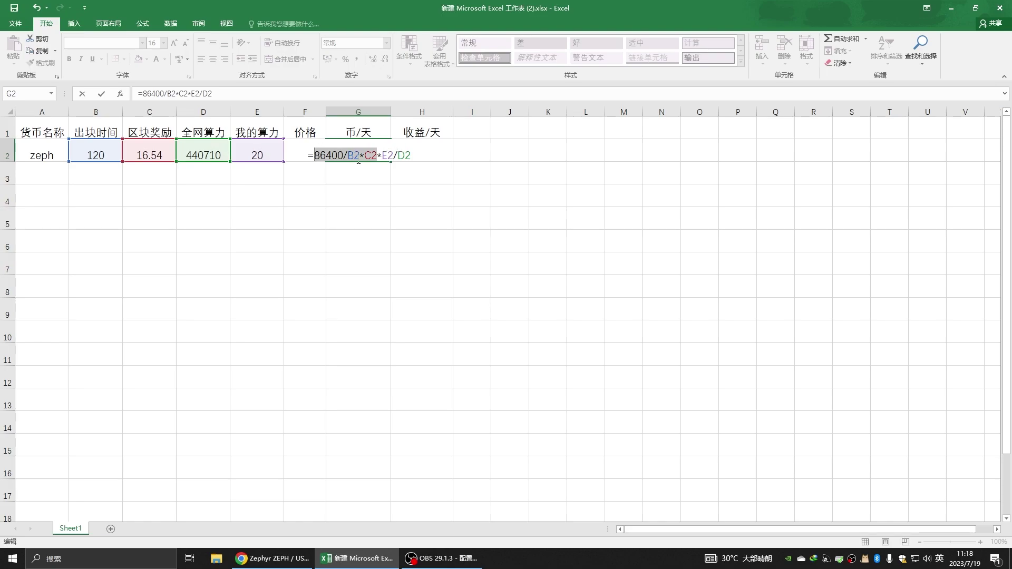
{"action": "left_click", "coordinate": [411, 155]}
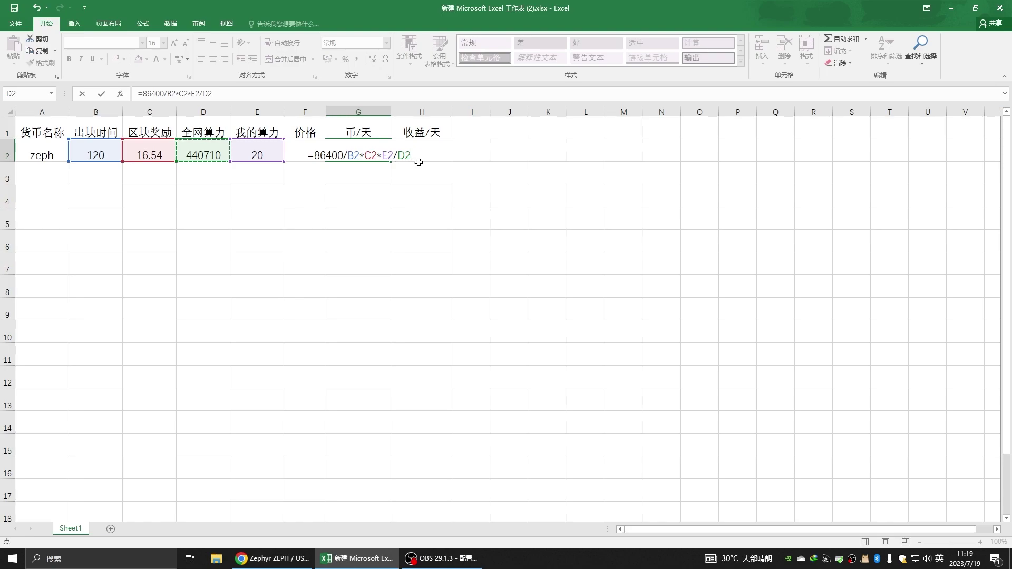
{"action": "key", "text": "Return"}
{"action": "left_click", "coordinate": [347, 149]}
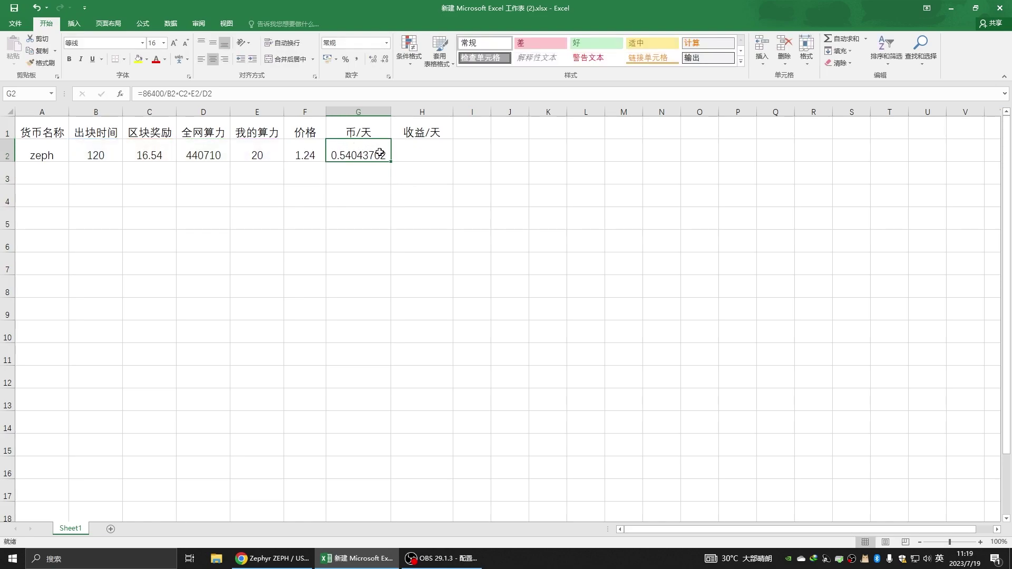
- Enter the daily earnings (收益/天) formula =G2*F2 in cell H2
{"action": "left_click", "coordinate": [429, 152]}
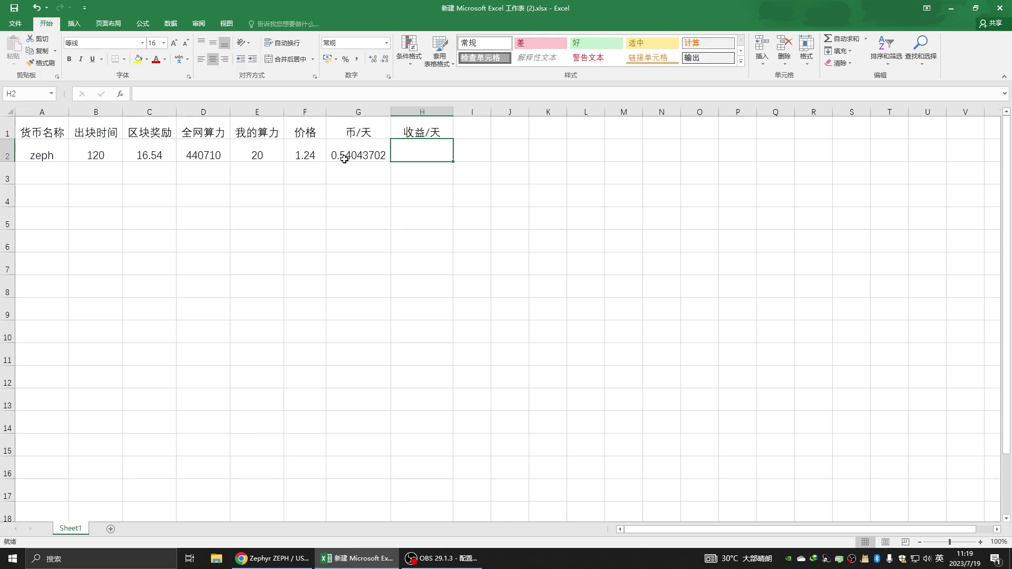
{"action": "type", "text": "="}
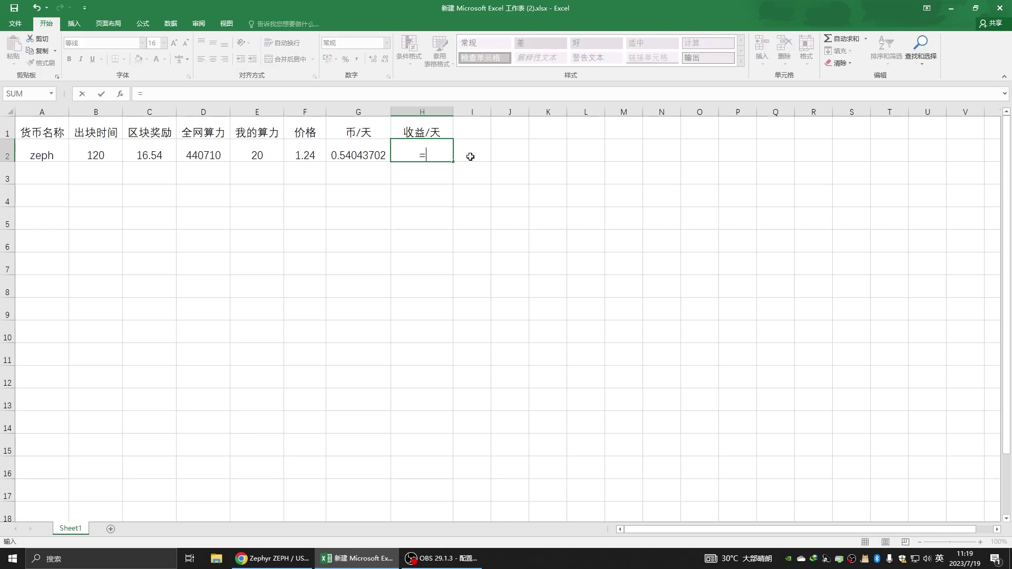
{"action": "left_click", "coordinate": [352, 150]}
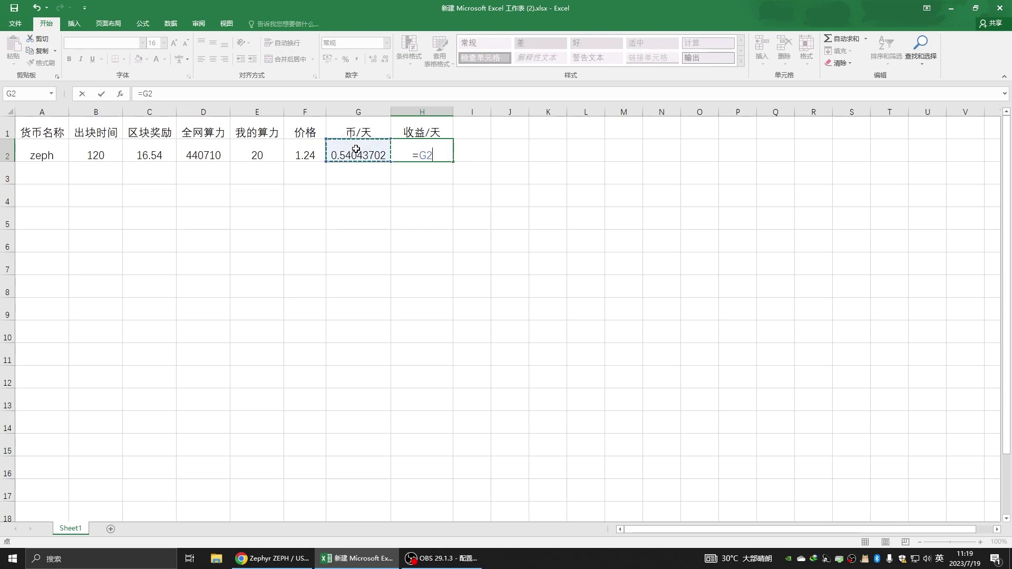
{"action": "type", "text": "*"}
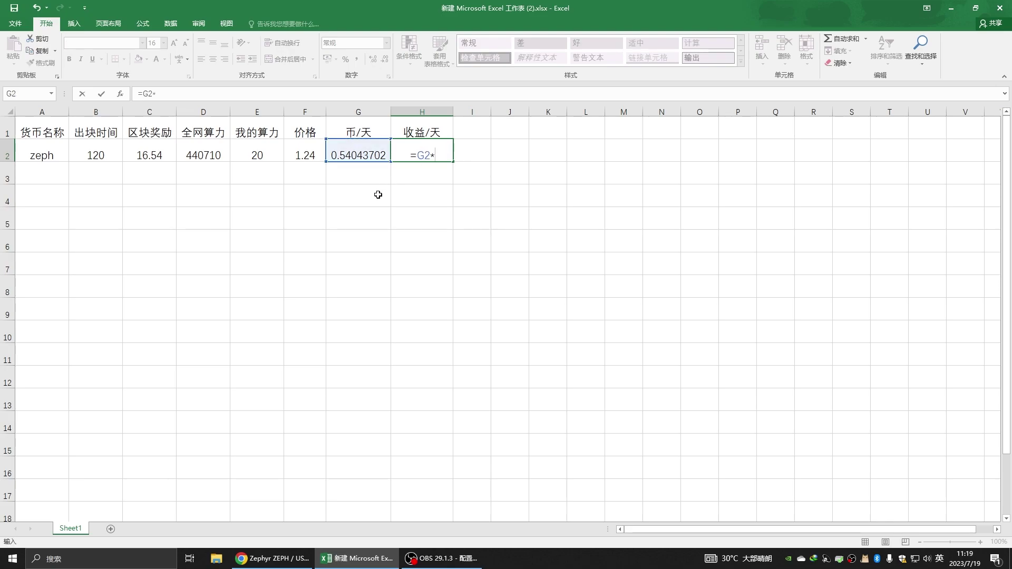
{"action": "left_click", "coordinate": [305, 150]}
{"action": "key", "text": "Return"}
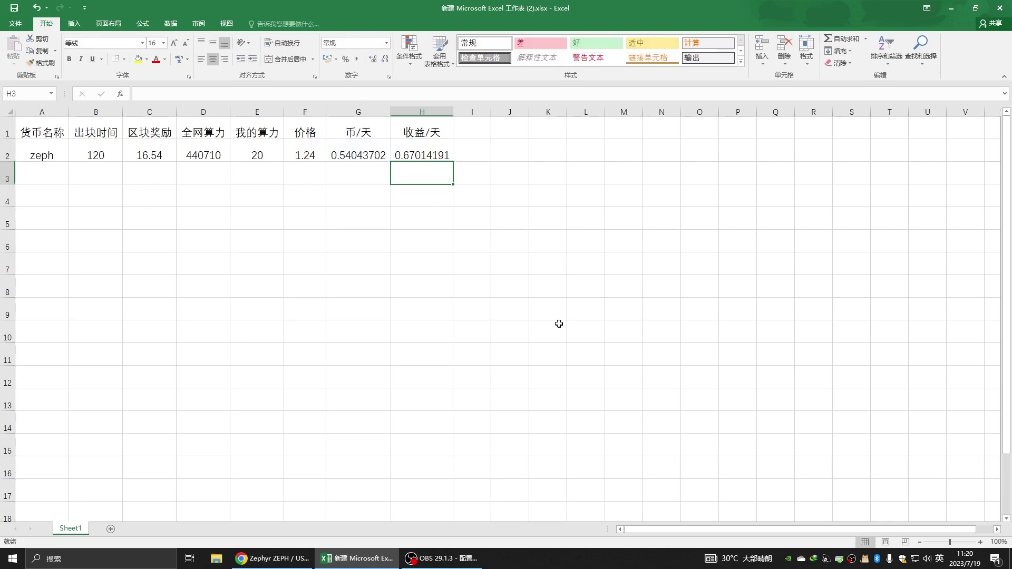
{"action": "mouse_move", "coordinate": [453, 153]}
{"action": "left_mouse_down"}
{"action": "mouse_move", "coordinate": [43, 152]}
{"action": "mouse_move", "coordinate": [461, 153]}
{"action": "left_mouse_up"}
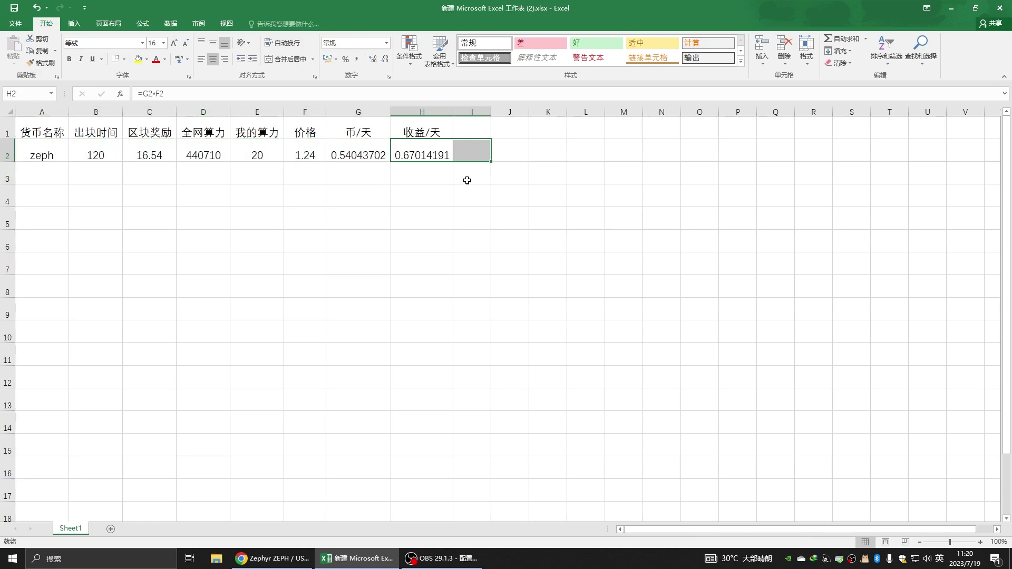
{"action": "left_click", "coordinate": [466, 178]}
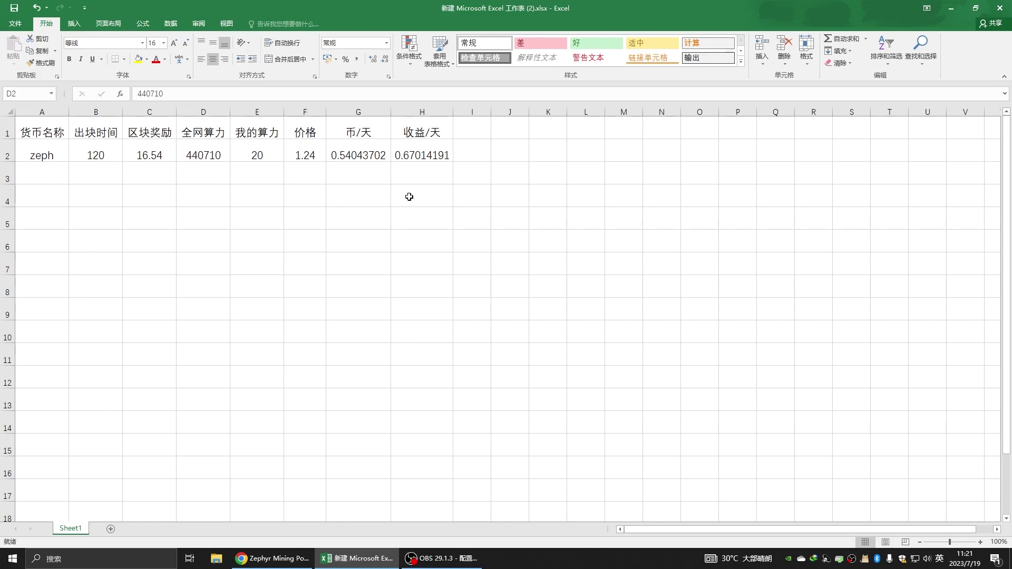
- Check the current network hashrate on the Zephyr pool's market calculator page in Chrome and update Excel cell D2 to 506260
{"action": "left_click", "coordinate": [281, 562]}
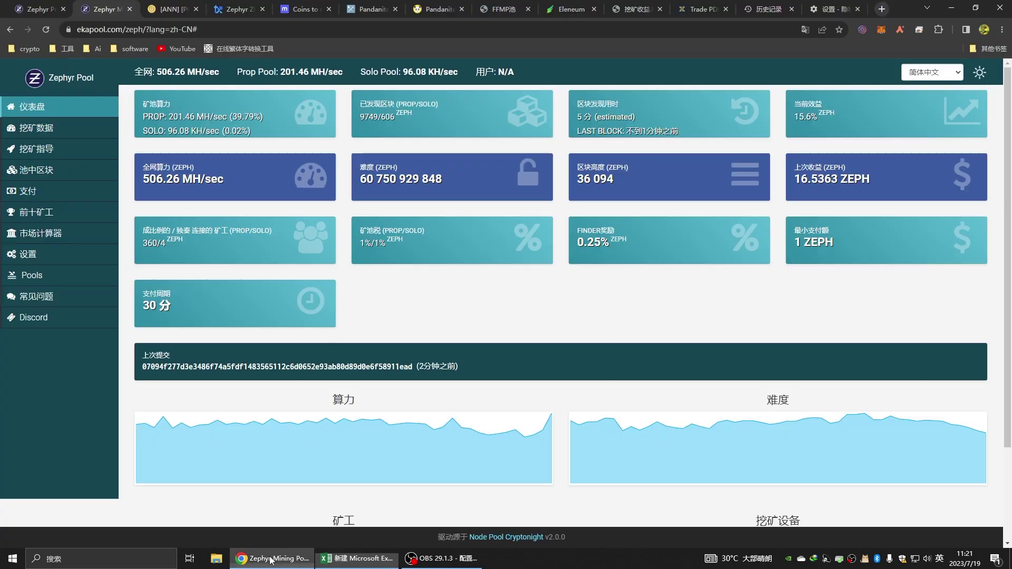
{"action": "left_click", "coordinate": [65, 235]}
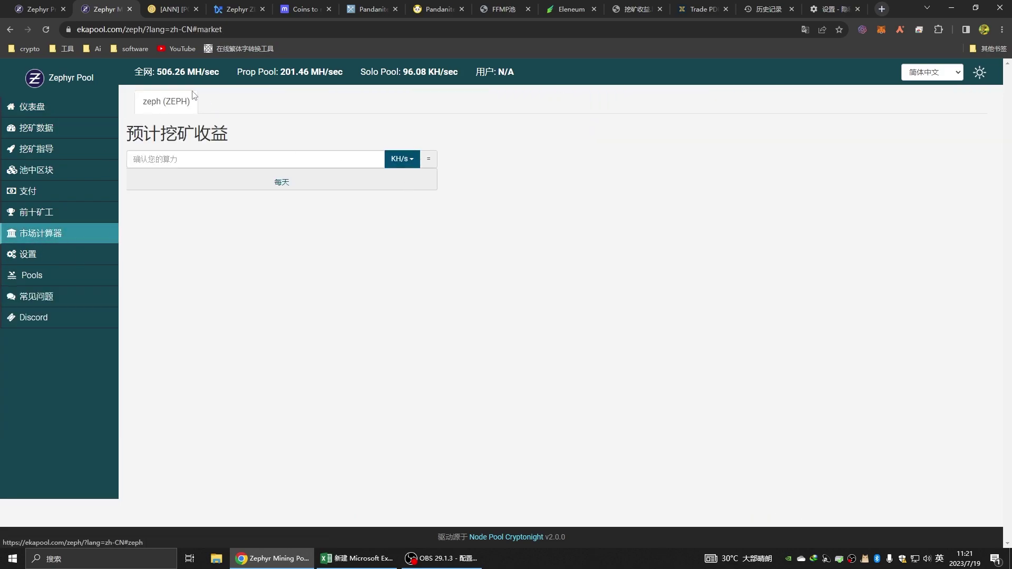
{"action": "left_click_drag", "start_coordinate": [136, 72], "coordinate": [220, 72]}
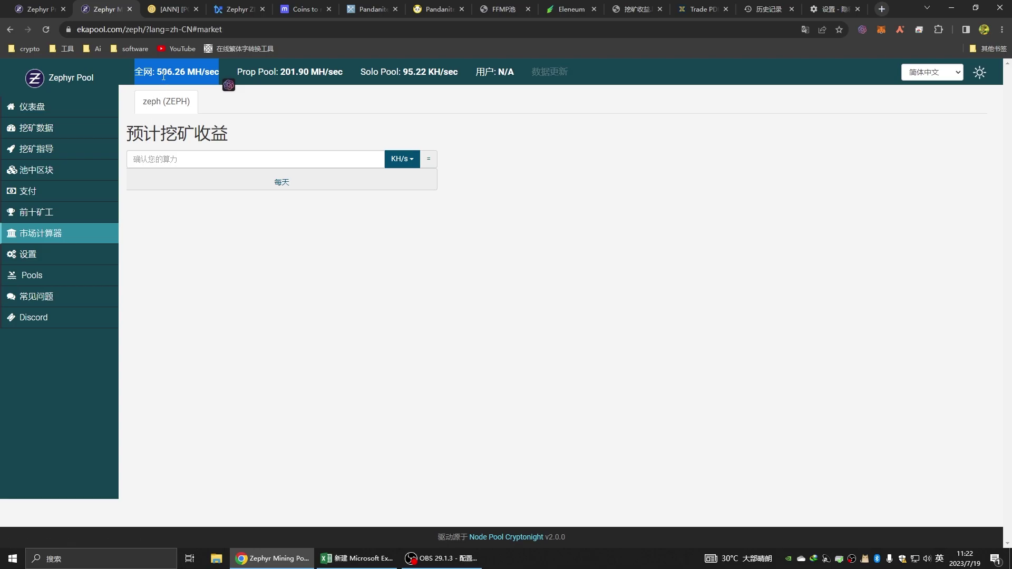
{"action": "left_click", "coordinate": [364, 560]}
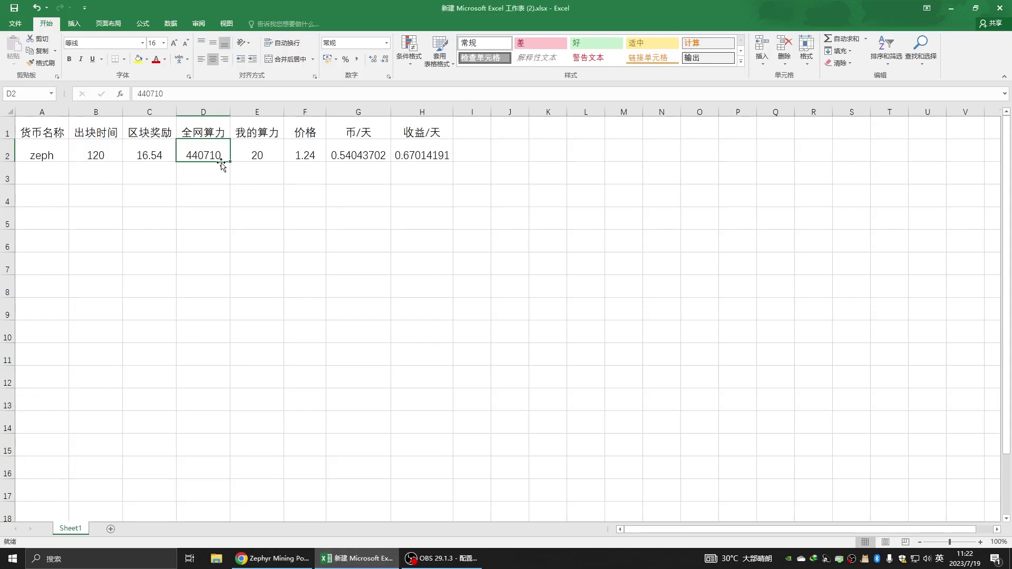
{"action": "type", "text": "506"}
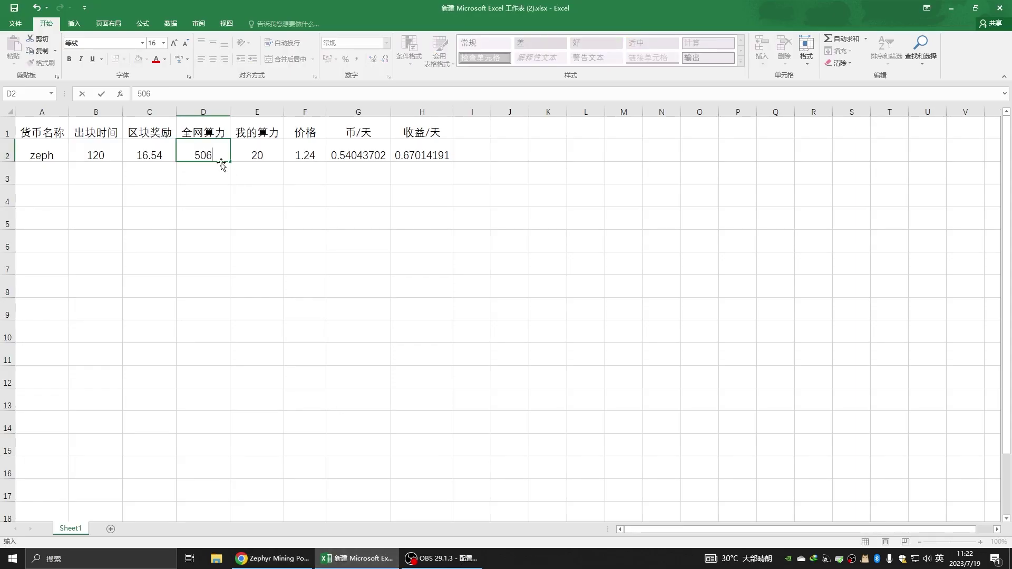
{"action": "type", "text": "260"}
{"action": "key", "text": "Return"}
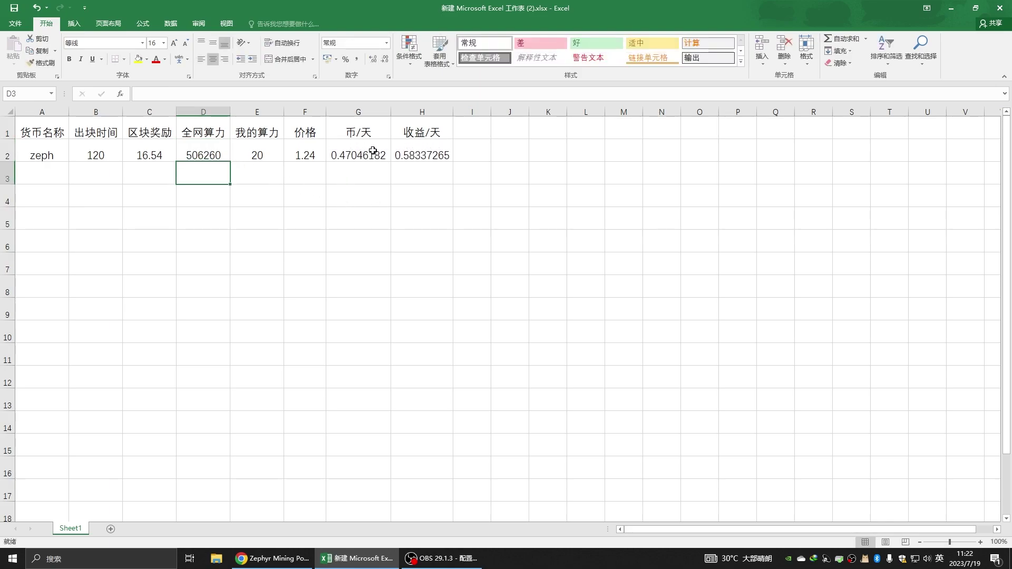
- Calculate the daily yield for 20 KH/s in the Zephyr pool's market calculator in Chrome and compare it with the results in Excel
{"action": "left_click", "coordinate": [272, 559]}
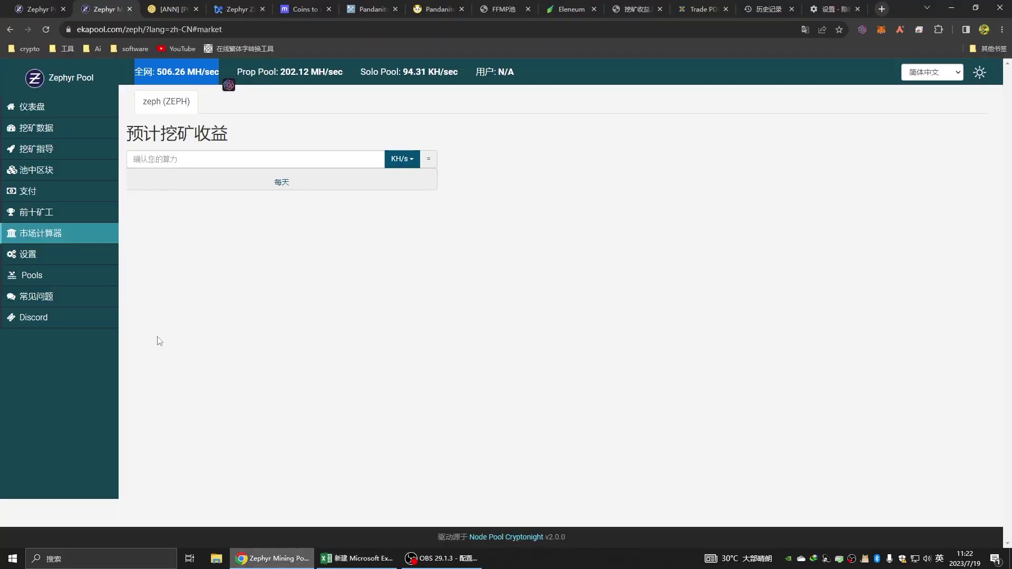
{"action": "left_click", "coordinate": [176, 161]}
{"action": "type", "text": "20"}
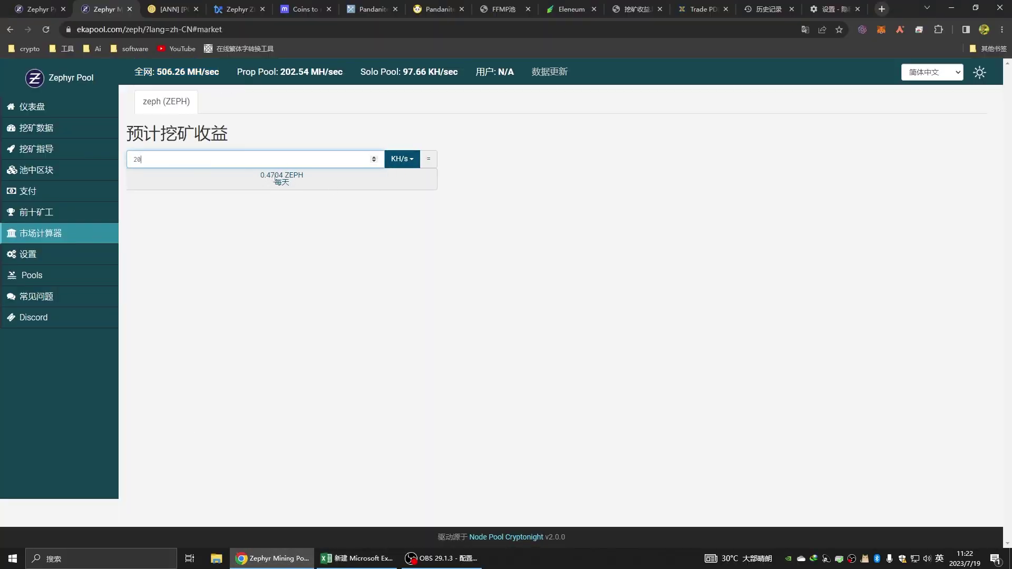
{"action": "left_click", "coordinate": [357, 558]}
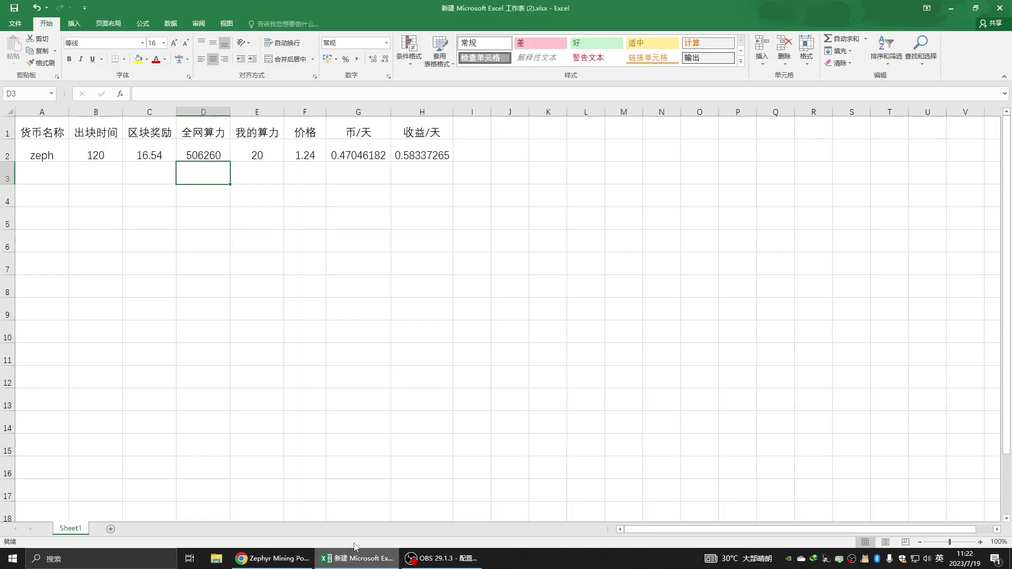
{"action": "left_click", "coordinate": [344, 154]}
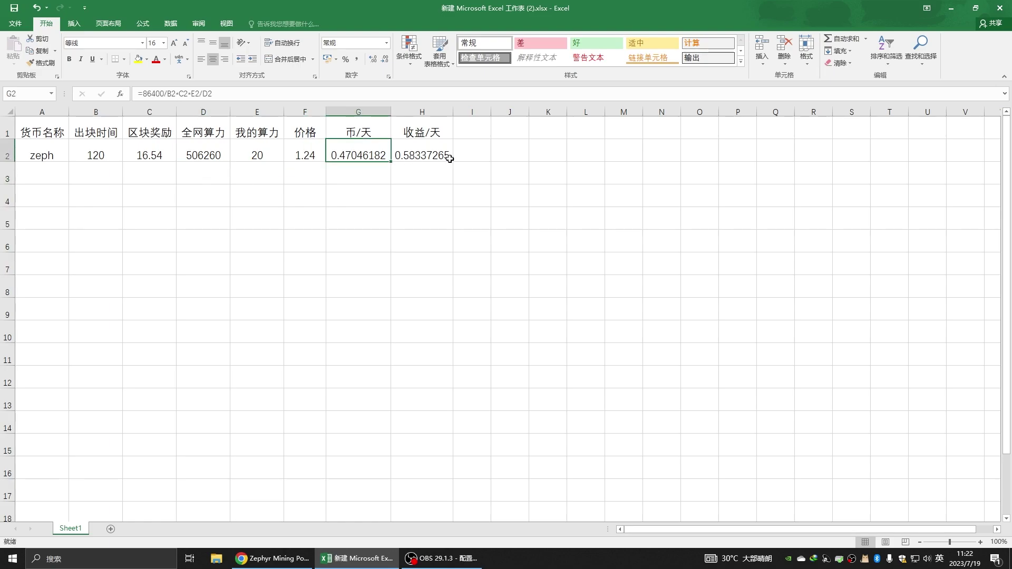
{"action": "left_click", "coordinate": [424, 152]}
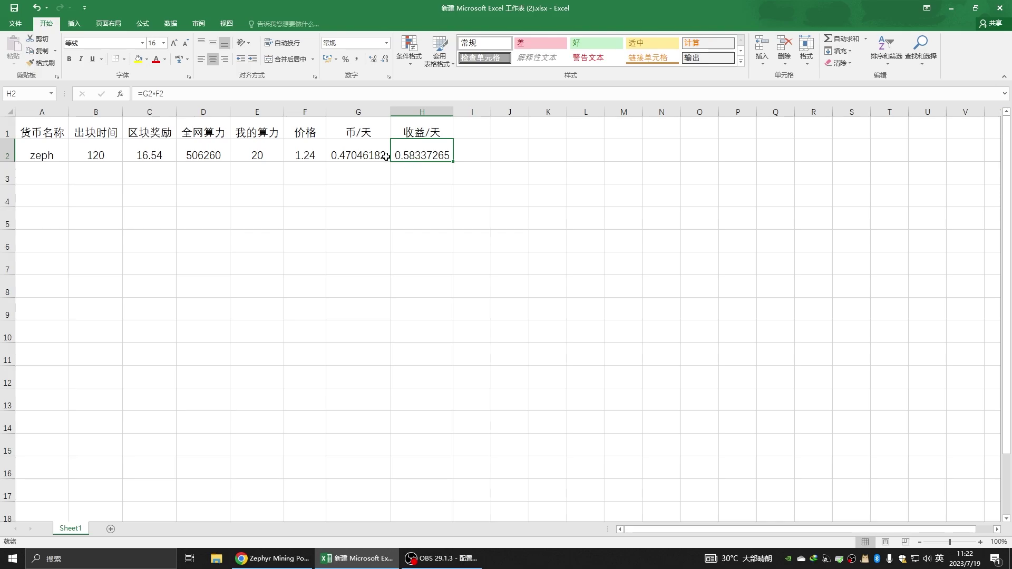
- Fill the formulas from G2:H2 down into row 3 and check the cell references in G3
{"action": "left_click_drag", "start_coordinate": [352, 151], "coordinate": [428, 154]}
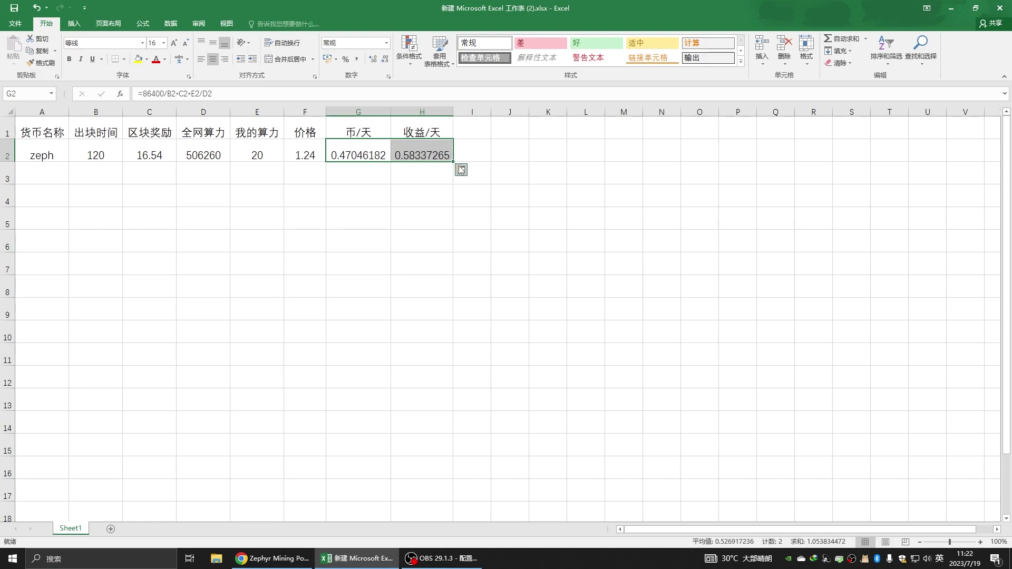
{"action": "left_click_drag", "start_coordinate": [452, 162], "coordinate": [450, 178]}
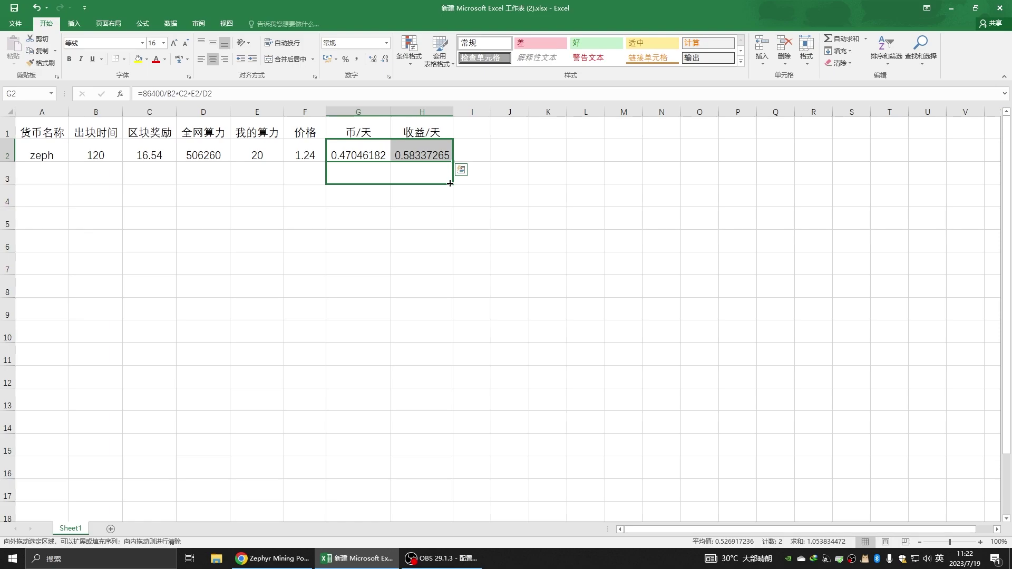
{"action": "left_click_drag", "start_coordinate": [450, 183], "coordinate": [451, 184]}
{"action": "double_click", "coordinate": [355, 174]}
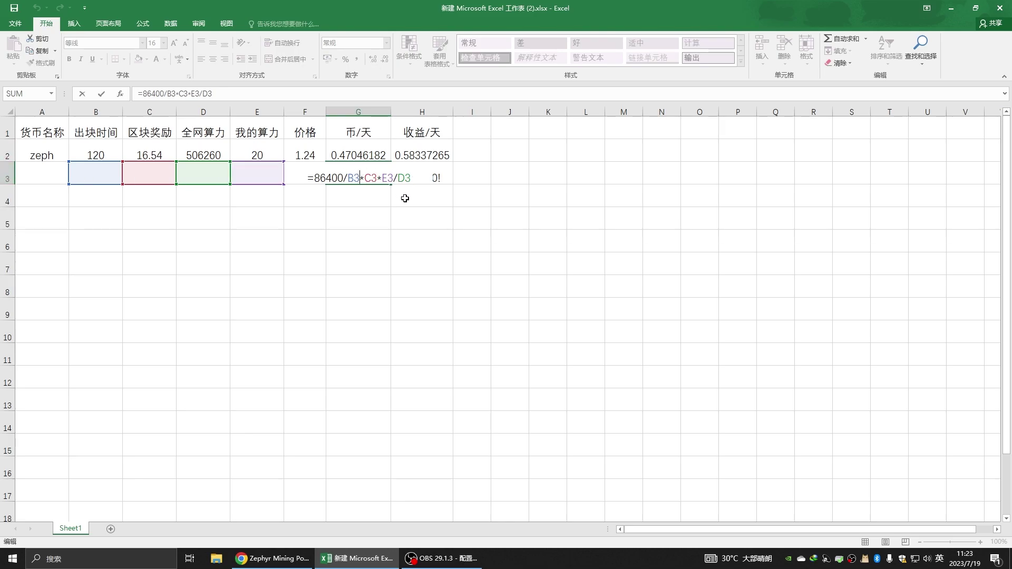
{"action": "left_click", "coordinate": [371, 198]}
- Switch to the Pandanite website in Chrome, translate it into Simplified Chinese and look up the coin's block time
{"action": "left_click_drag", "start_coordinate": [48, 176], "coordinate": [491, 162]}
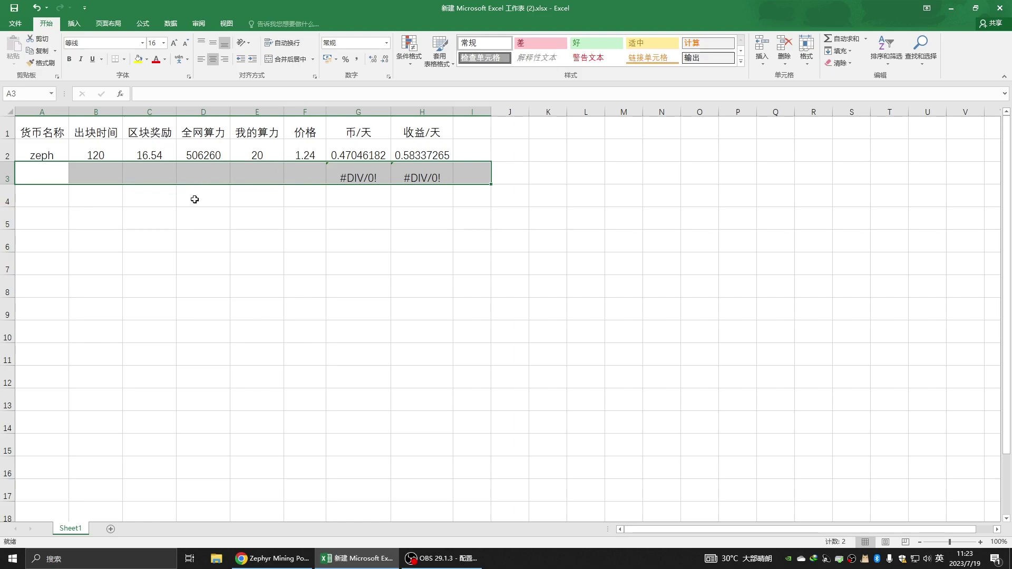
{"action": "key", "text": "alt+Tab"}
{"action": "scroll", "coordinate": [440, 232], "scroll_direction": "up", "scroll_amount": 7}
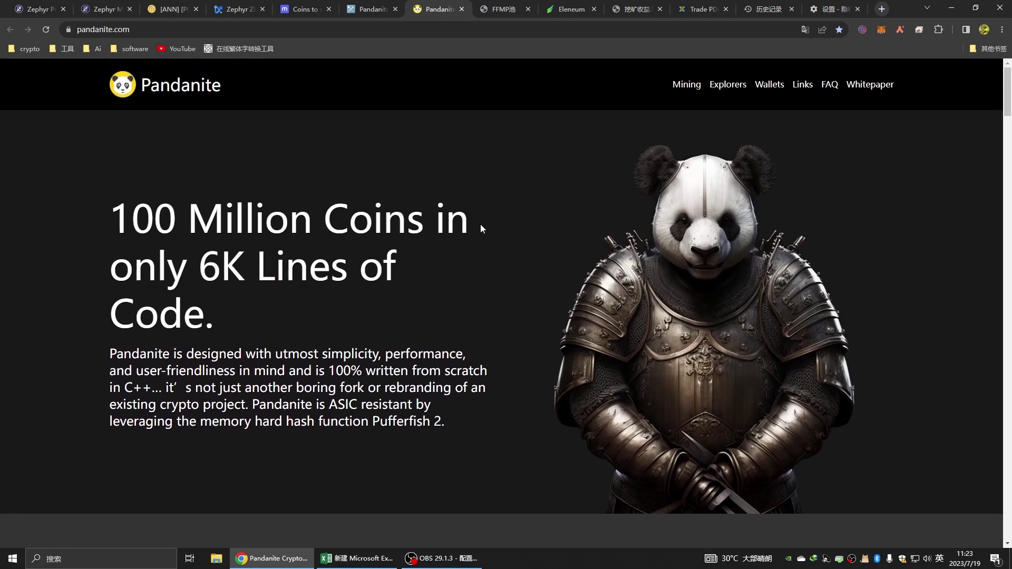
{"action": "scroll", "coordinate": [469, 195], "scroll_direction": "down", "scroll_amount": 7}
{"action": "scroll", "coordinate": [248, 232], "scroll_direction": "down", "scroll_amount": 1}
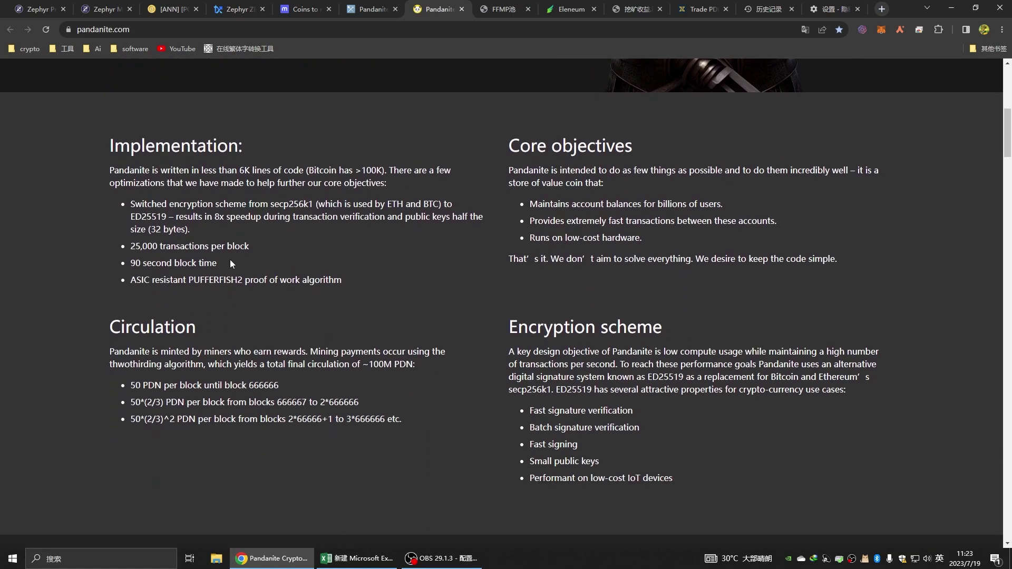
{"action": "scroll", "coordinate": [667, 102], "scroll_direction": "up", "scroll_amount": 2}
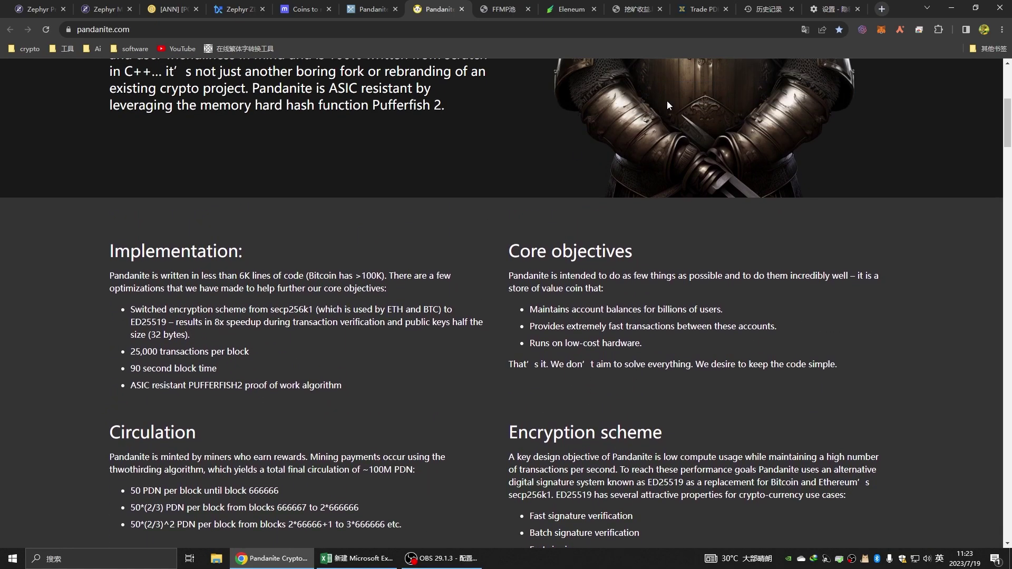
{"action": "left_click", "coordinate": [805, 29]}
{"action": "left_click", "coordinate": [767, 49]}
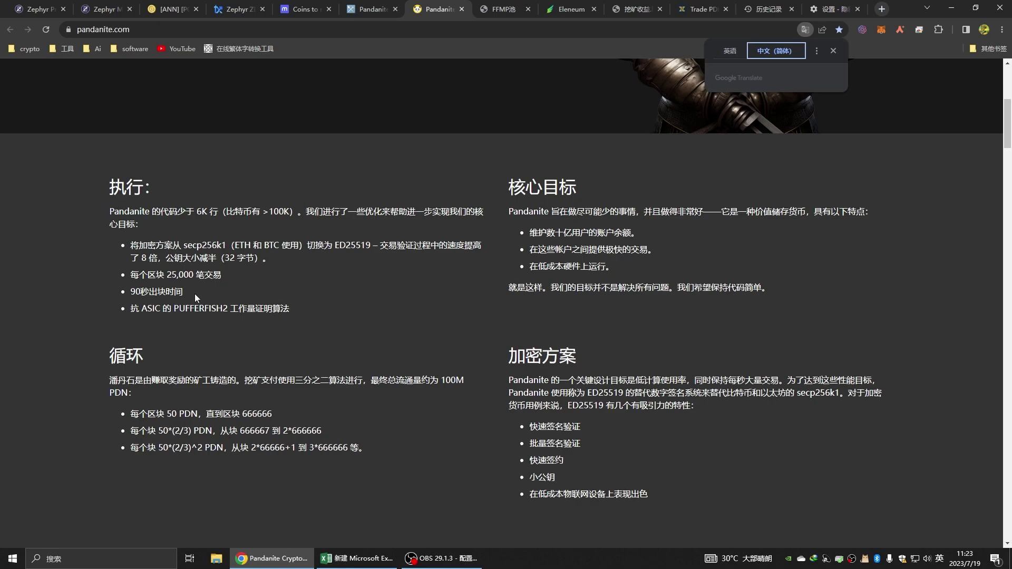
{"action": "left_click_drag", "start_coordinate": [189, 295], "coordinate": [131, 294]}
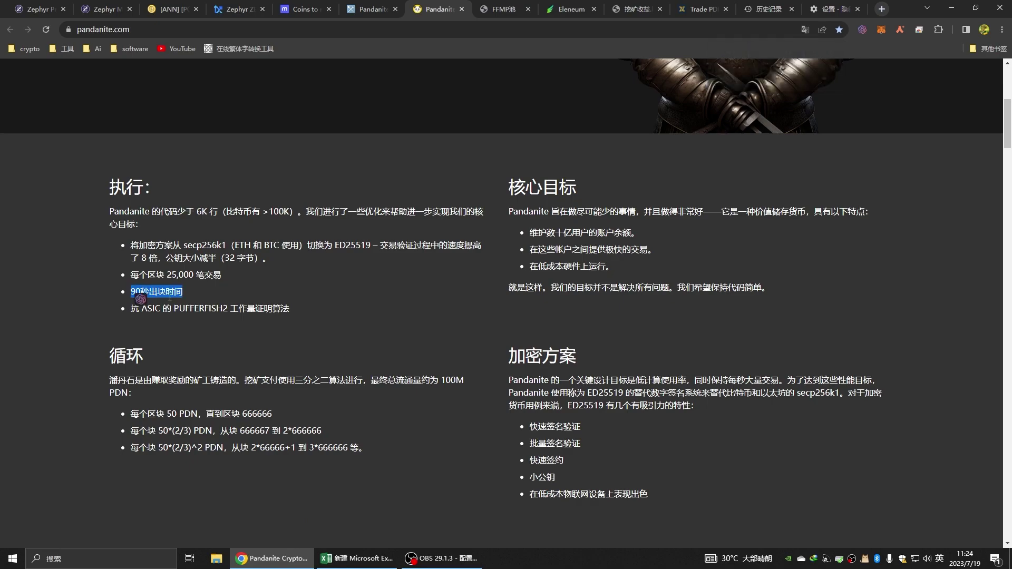
- In Excel, enter the block time 90 in cell B3 and the coin name pdn in cell A3
{"action": "left_click", "coordinate": [360, 560]}
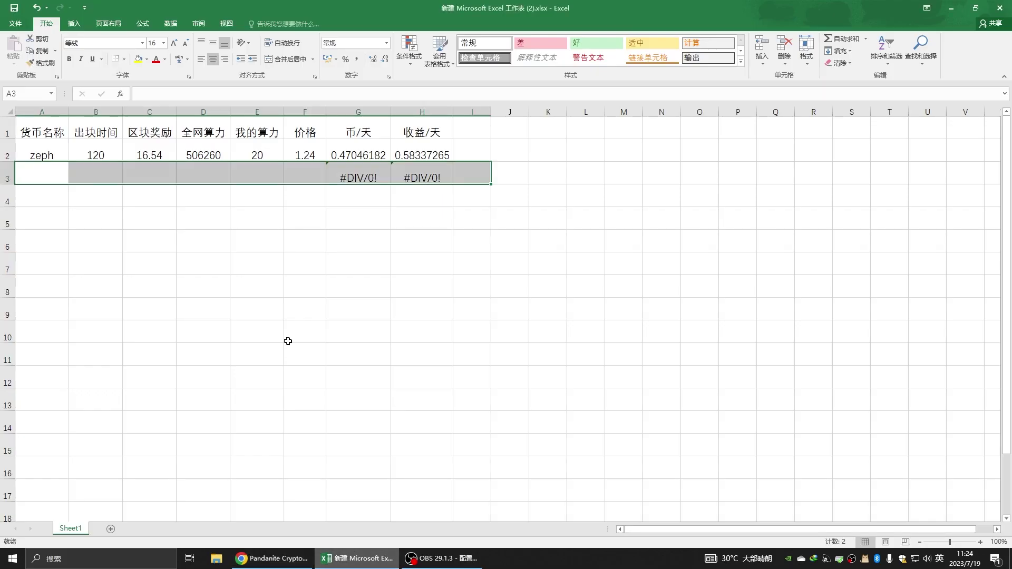
{"action": "left_click", "coordinate": [96, 176]}
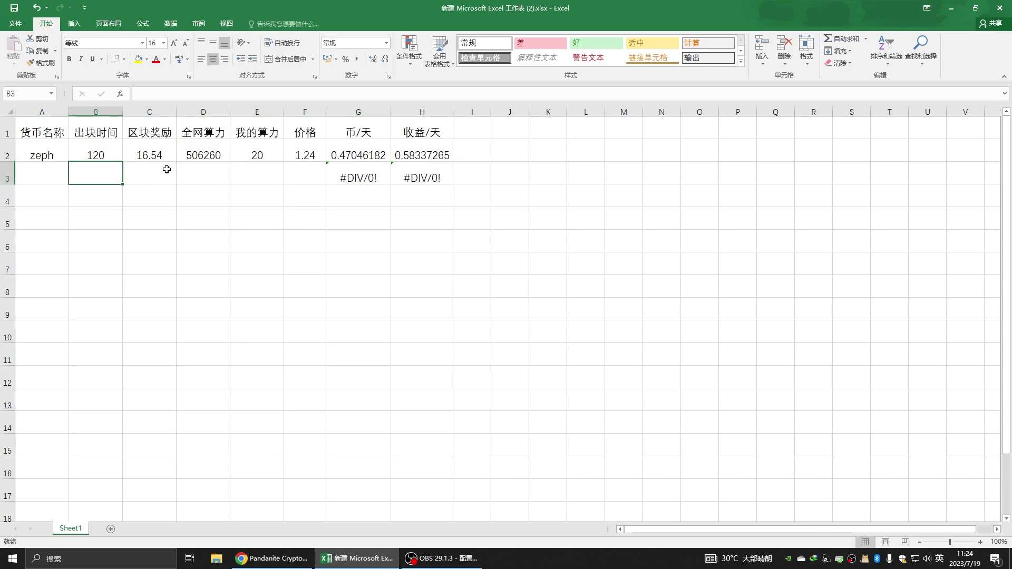
{"action": "type", "text": "90"}
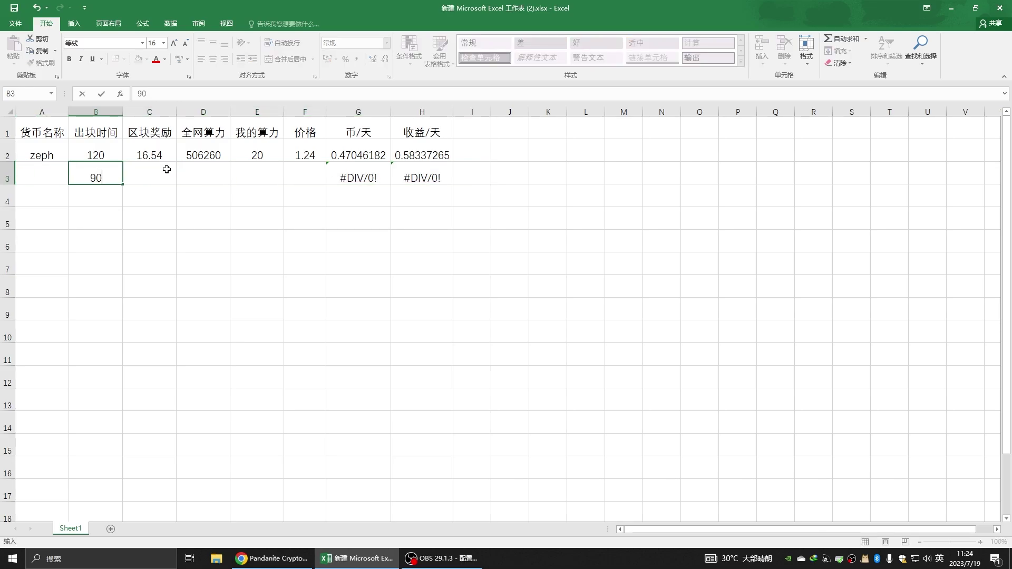
{"action": "left_click", "coordinate": [33, 170]}
{"action": "type", "text": "pdn"}
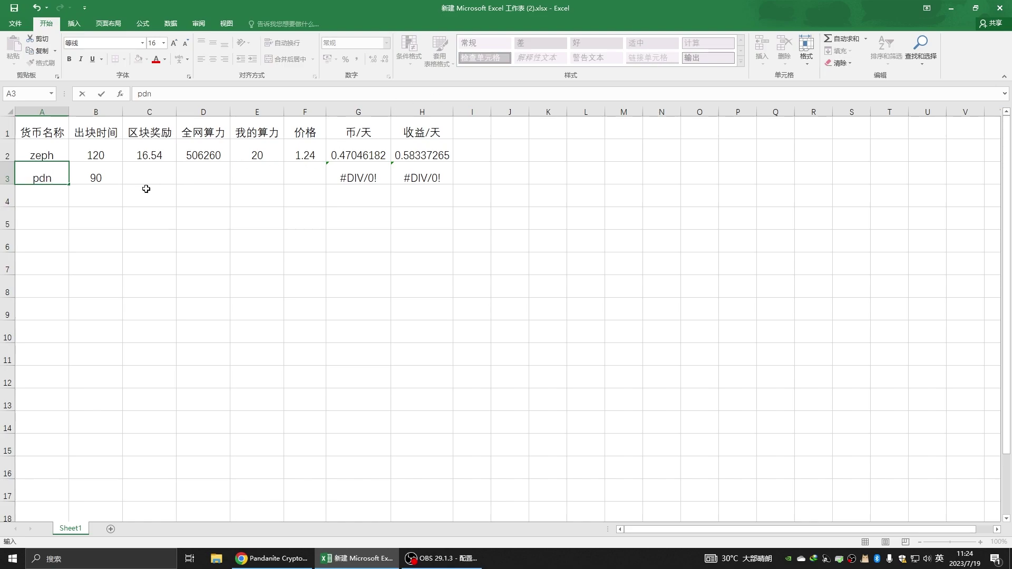
- Check Pandanite's block reward rules and current block height in Chrome, and enter 50 as the block reward in Excel cell C3
{"action": "left_click", "coordinate": [157, 175]}
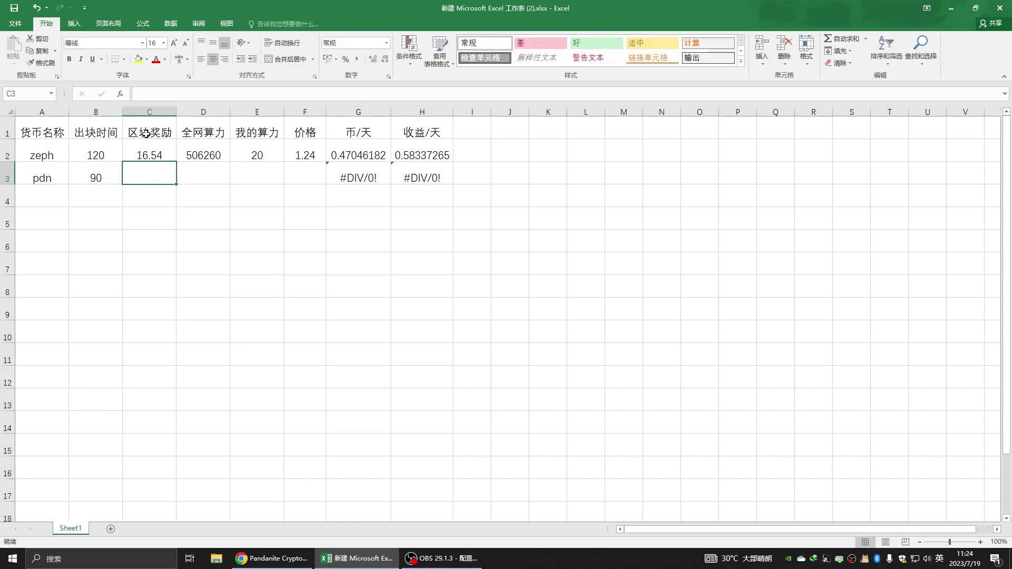
{"action": "left_click", "coordinate": [269, 559]}
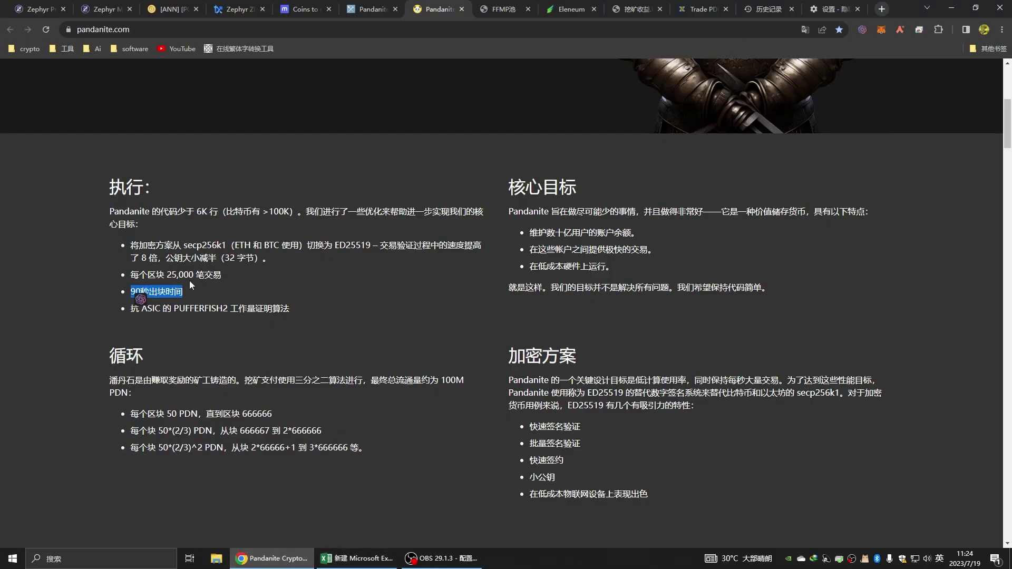
{"action": "left_click_drag", "start_coordinate": [132, 415], "coordinate": [199, 414]}
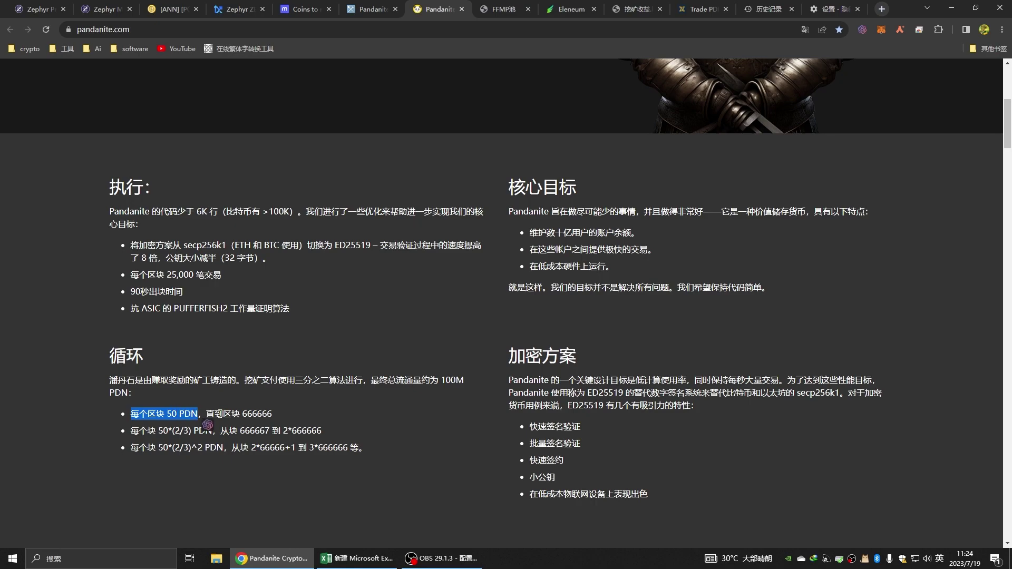
{"action": "left_click_drag", "start_coordinate": [243, 414], "coordinate": [269, 414]}
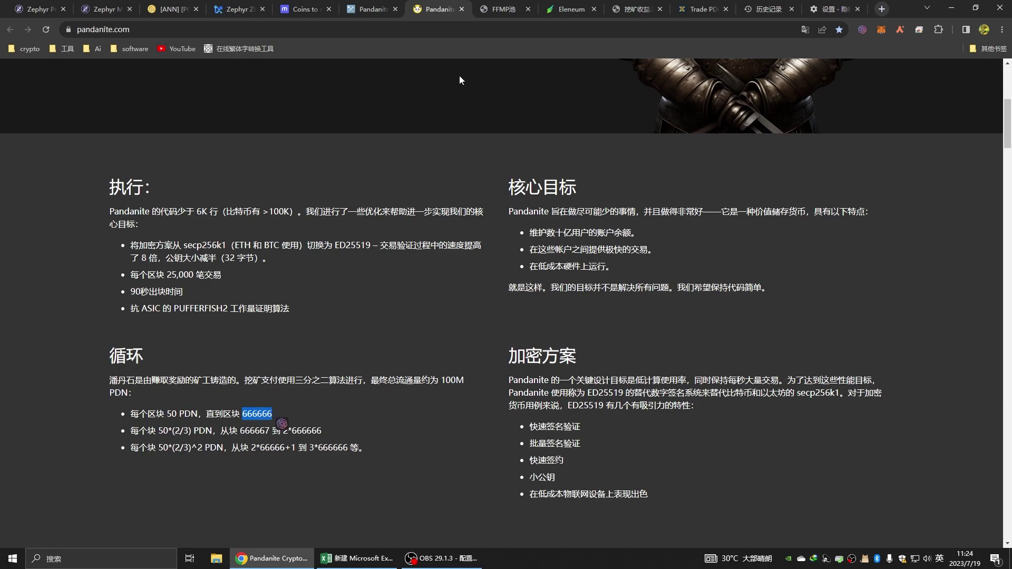
{"action": "left_click", "coordinate": [374, 9]}
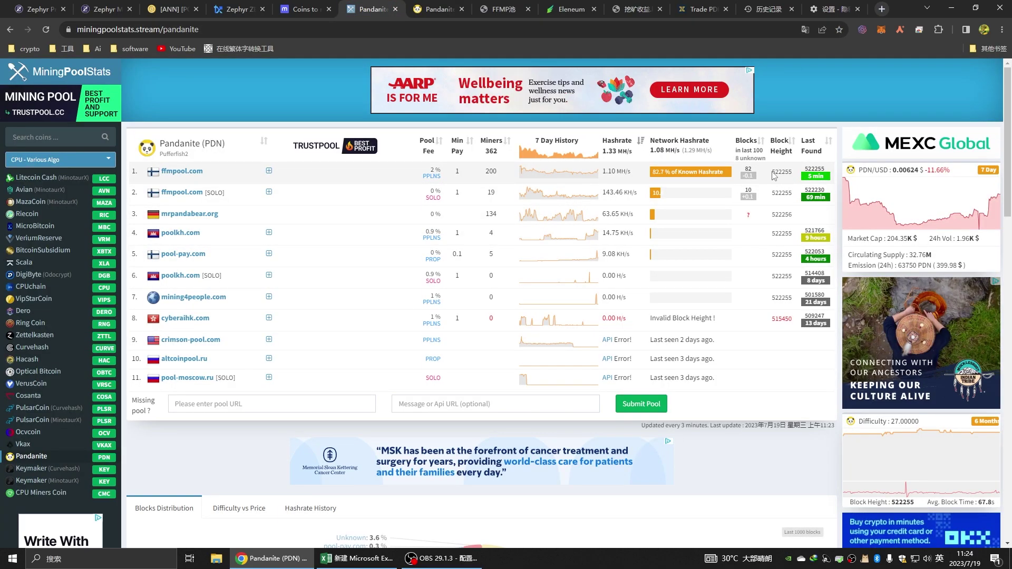
{"action": "left_click_drag", "start_coordinate": [777, 173], "coordinate": [793, 173]}
{"action": "left_click", "coordinate": [437, 9]}
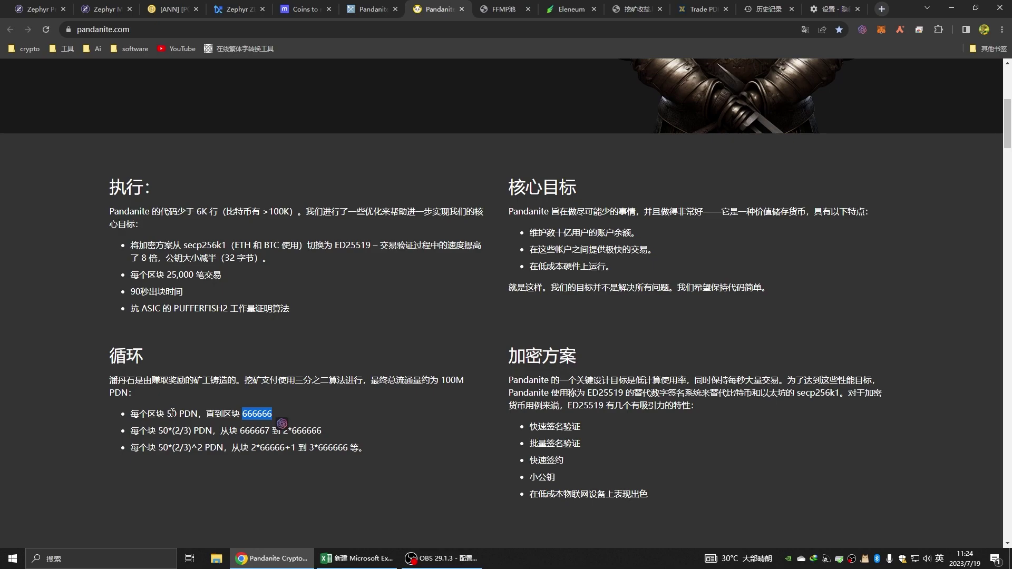
{"action": "left_click", "coordinate": [357, 559]}
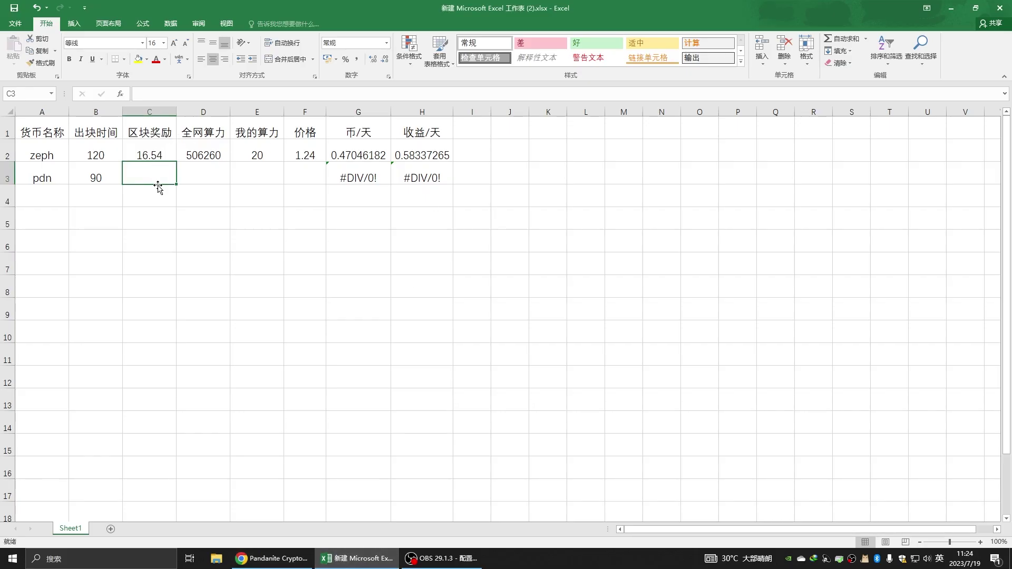
{"action": "type", "text": "50"}
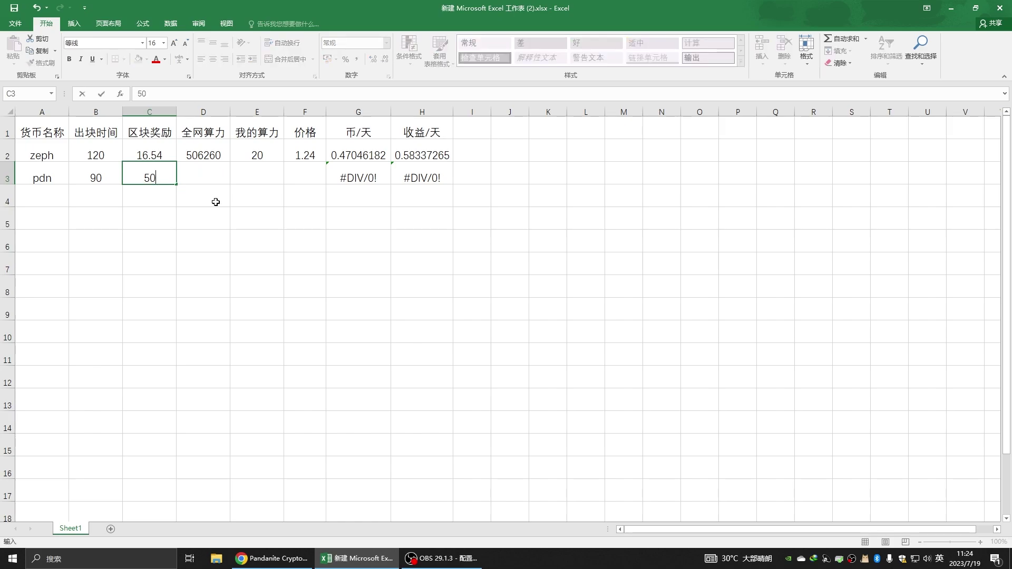
- Look up Pandanite's network hashrate in Chrome on the FFMP pool statistics page and compare it with MiningPoolStats
{"action": "left_click", "coordinate": [212, 185]}
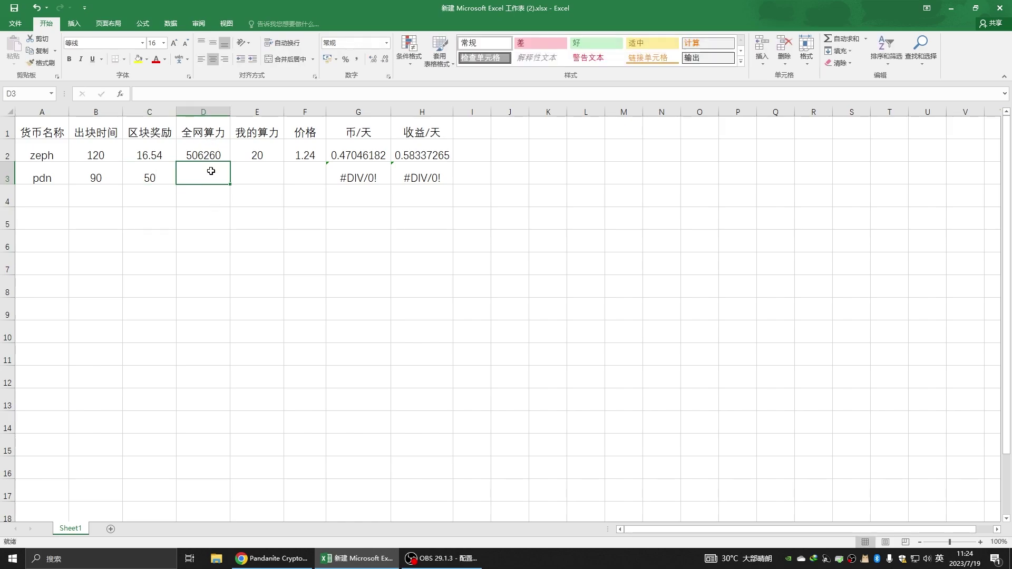
{"action": "left_click", "coordinate": [275, 560]}
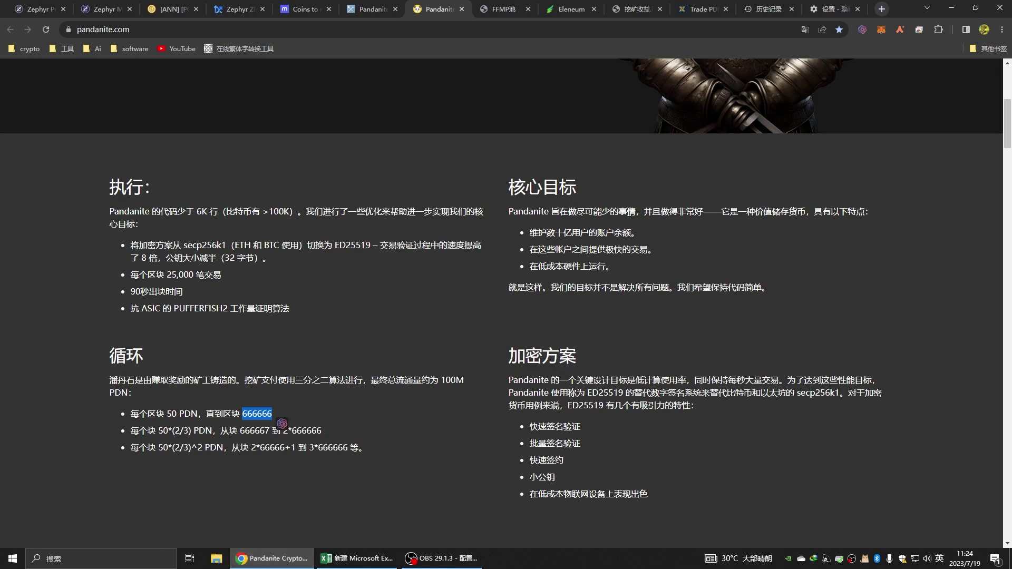
{"action": "scroll", "coordinate": [473, 224], "scroll_direction": "up", "scroll_amount": 3}
{"action": "left_click", "coordinate": [501, 9]}
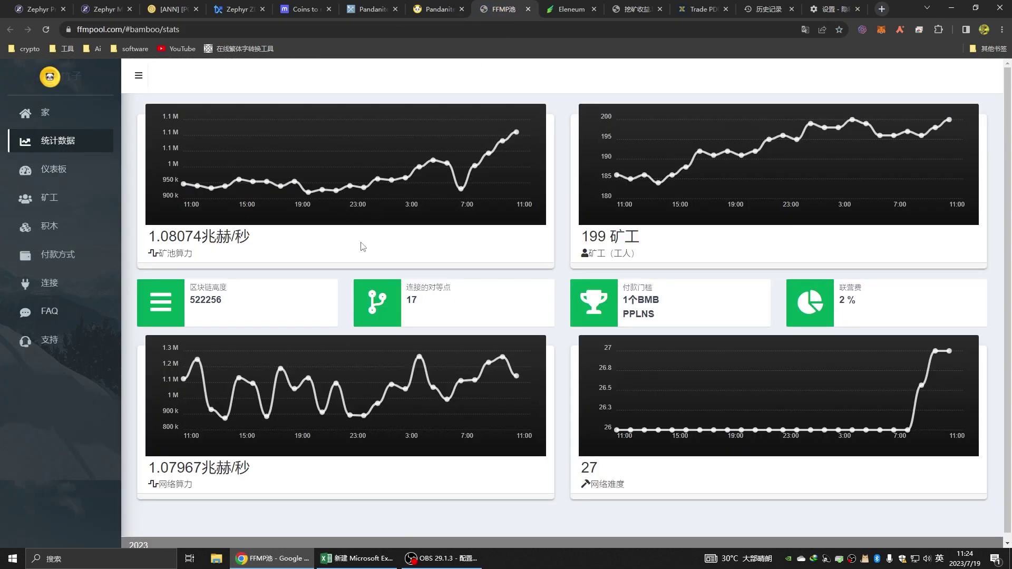
{"action": "left_click", "coordinate": [372, 9]}
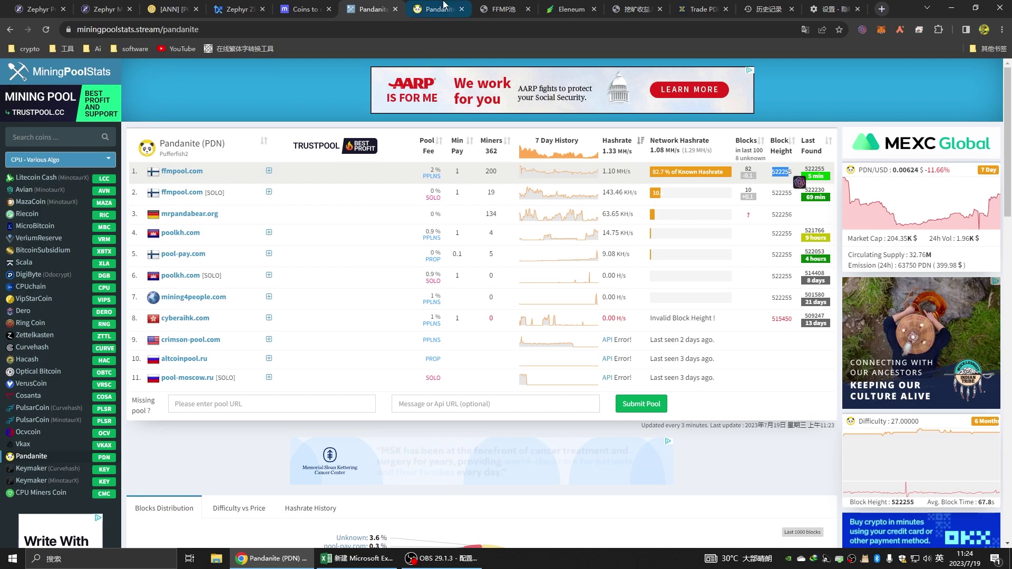
{"action": "key", "text": "ctrl+Tab"}
{"action": "key", "text": "ctrl+Tab"}
{"action": "left_click_drag", "start_coordinate": [150, 469], "coordinate": [253, 475]}
{"action": "left_click", "coordinate": [273, 481]}
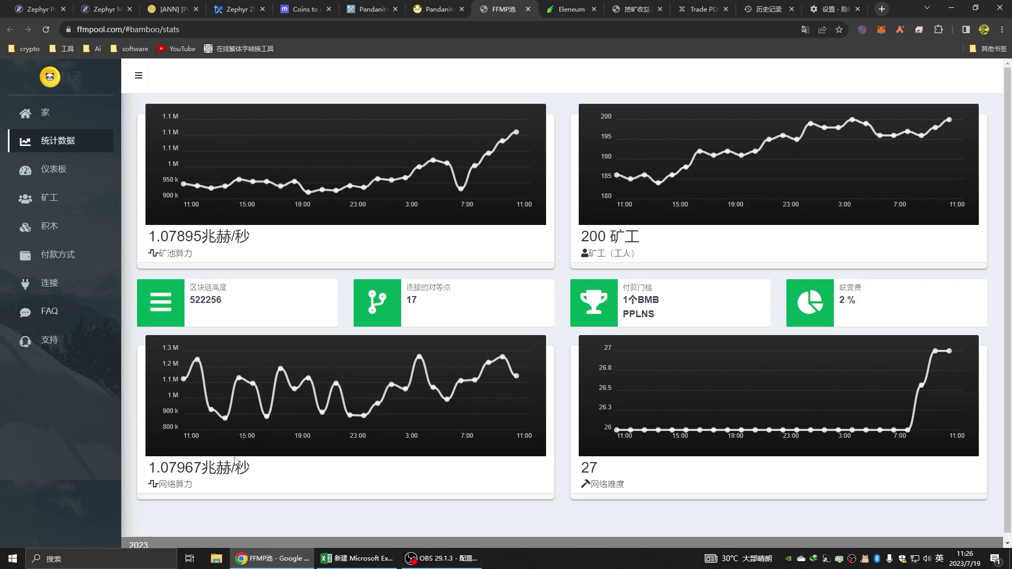
- In Excel, enter 1079.67 as the network hashrate in D3 and 2.2 as the own hashrate in E3
{"action": "left_click", "coordinate": [344, 561]}
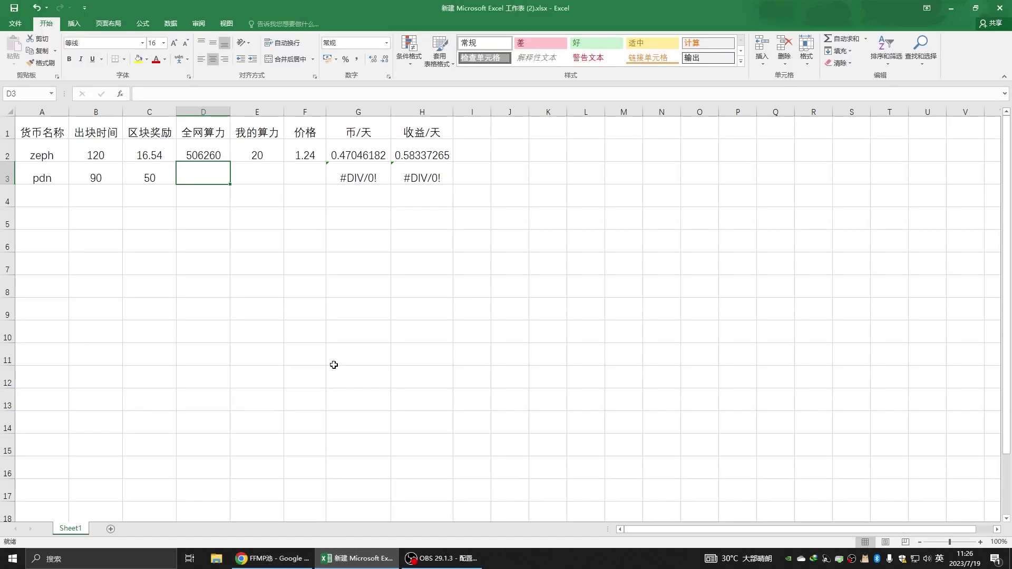
{"action": "type", "text": "1079.67"}
{"action": "left_click", "coordinate": [248, 197]}
{"action": "left_click", "coordinate": [215, 170]}
{"action": "left_click", "coordinate": [255, 175]}
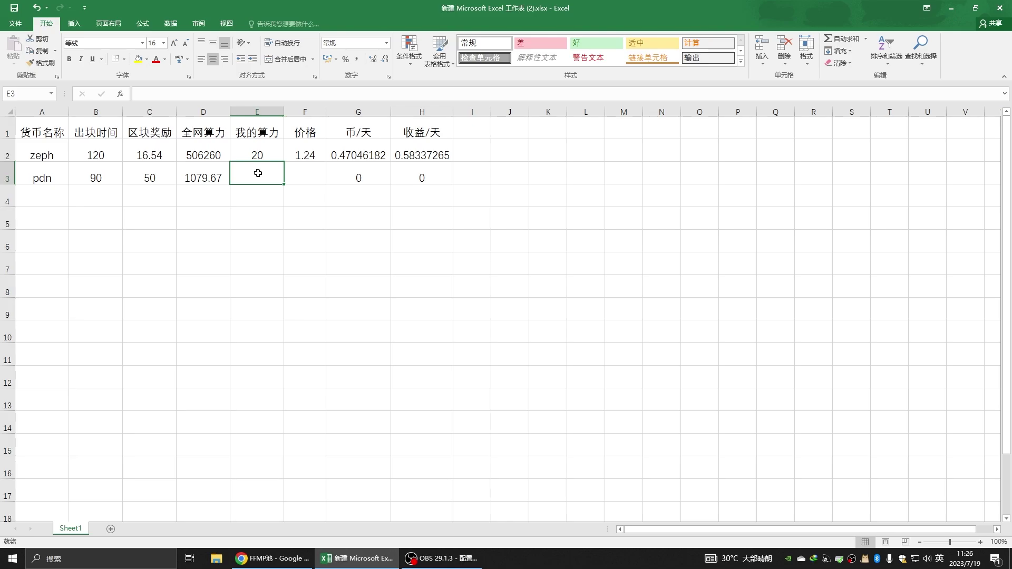
{"action": "type", "text": "2.2"}
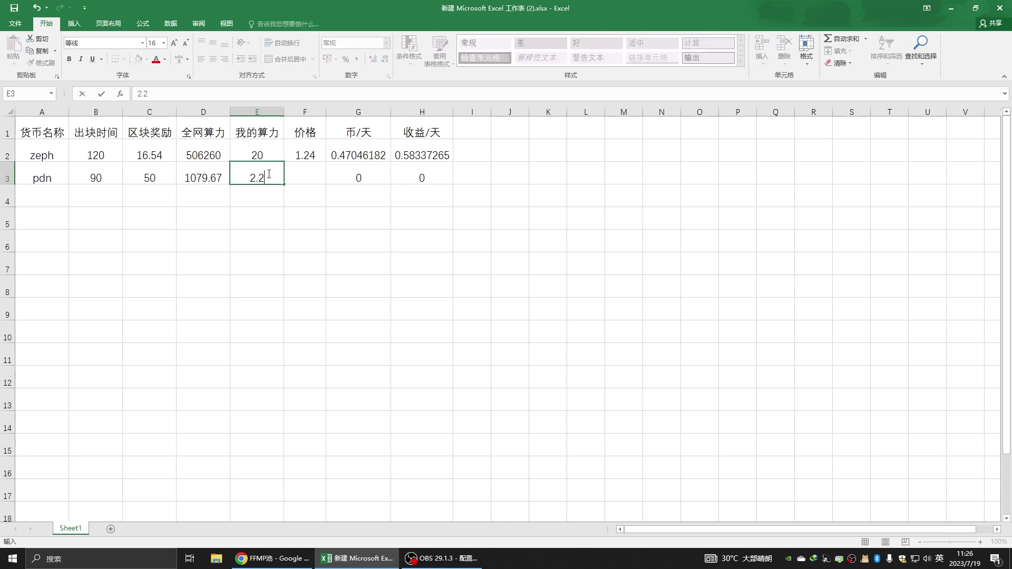
- Look up the PDN/USDT price on XeggeX in Chrome and enter 0.006 as the price in Excel cell F3
{"action": "left_click", "coordinate": [305, 179]}
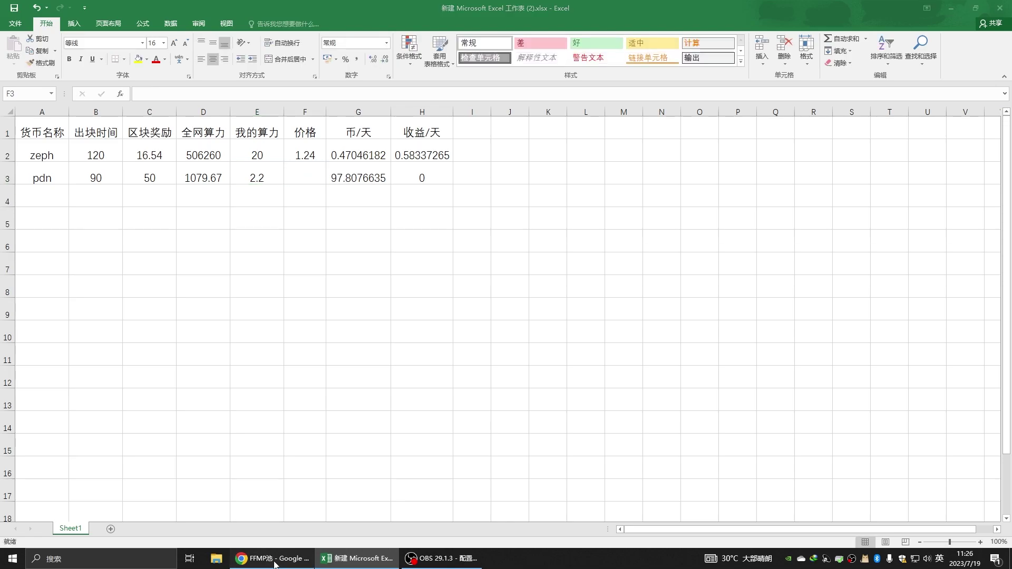
{"action": "left_click", "coordinate": [274, 563]}
{"action": "left_click", "coordinate": [699, 6]}
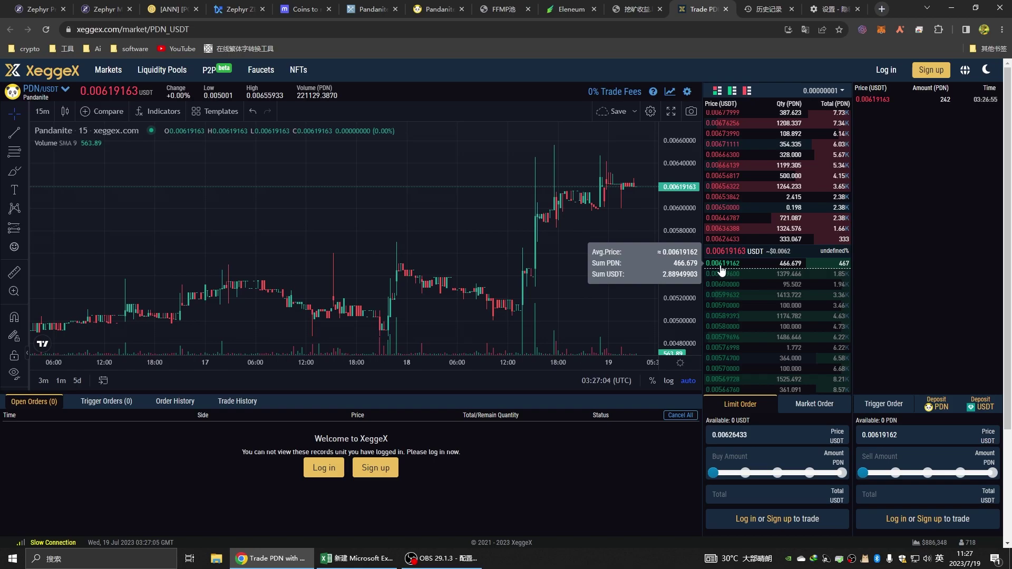
{"action": "left_click", "coordinate": [357, 559]}
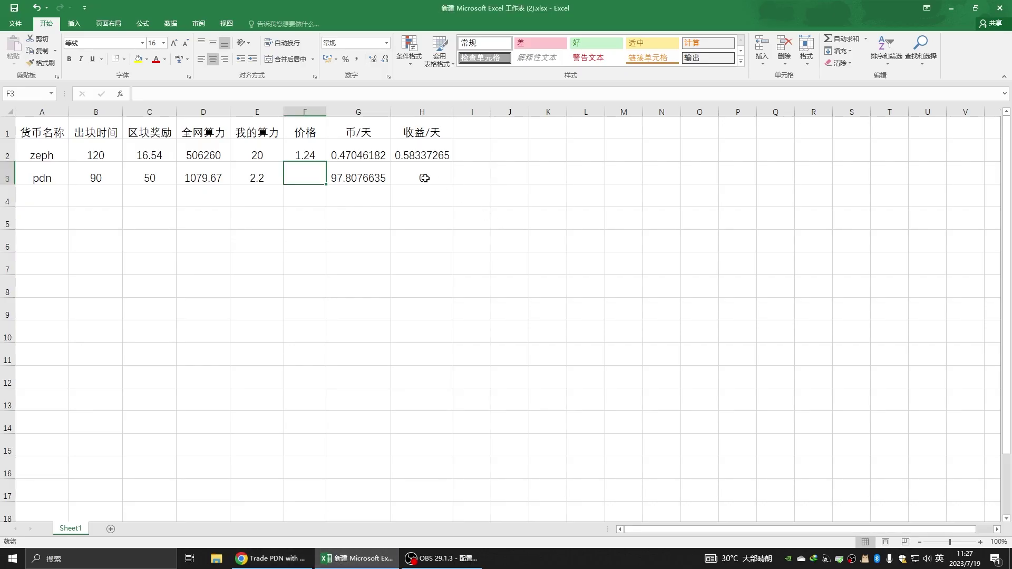
{"action": "type", "text": "0.006"}
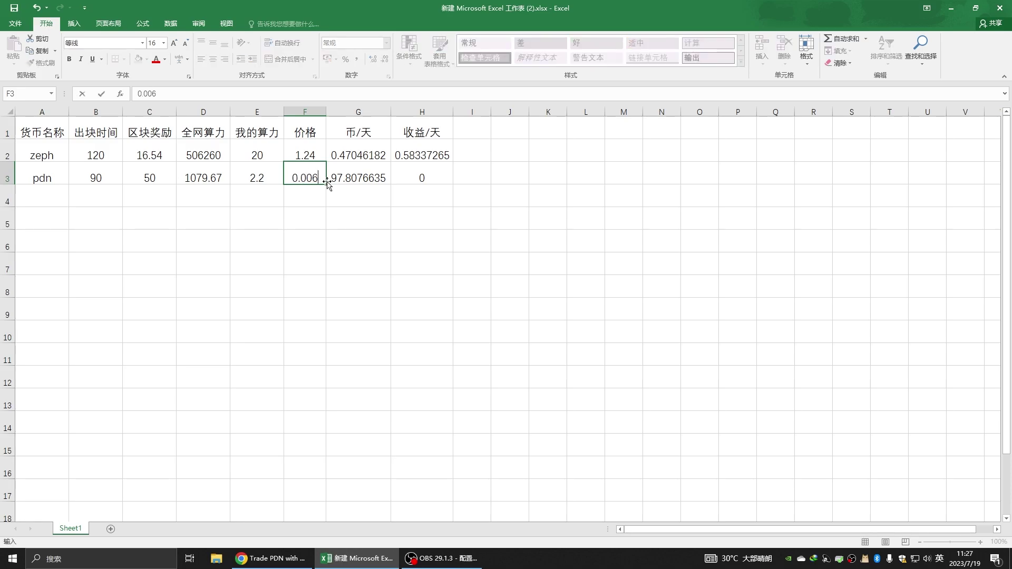
{"action": "left_click", "coordinate": [422, 213]}
- Check the daily coins and daily earnings calculated for pdn in cells G3 and H3
{"action": "left_click", "coordinate": [463, 174]}
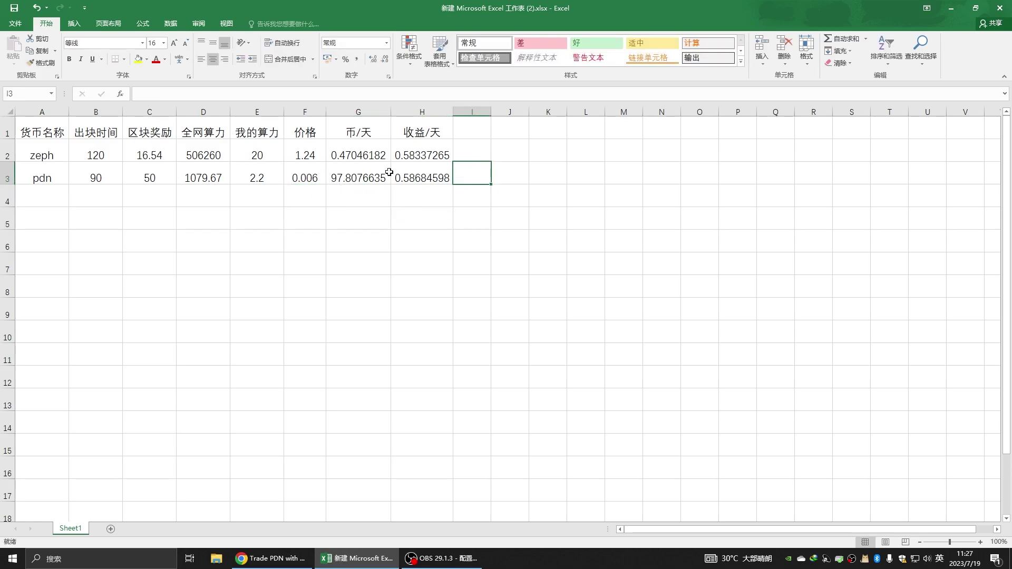
{"action": "left_click", "coordinate": [335, 179]}
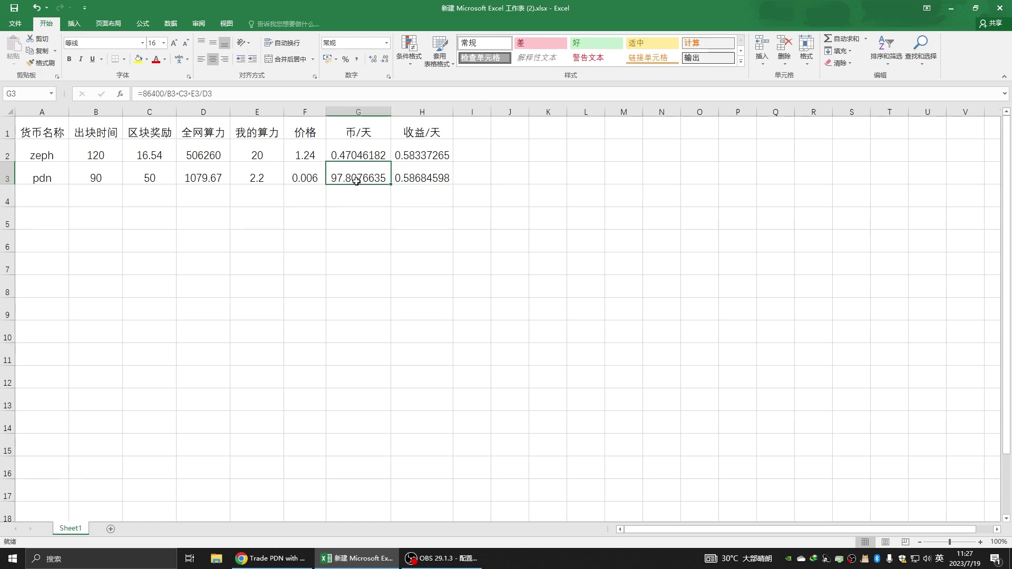
{"action": "left_click", "coordinate": [429, 178]}
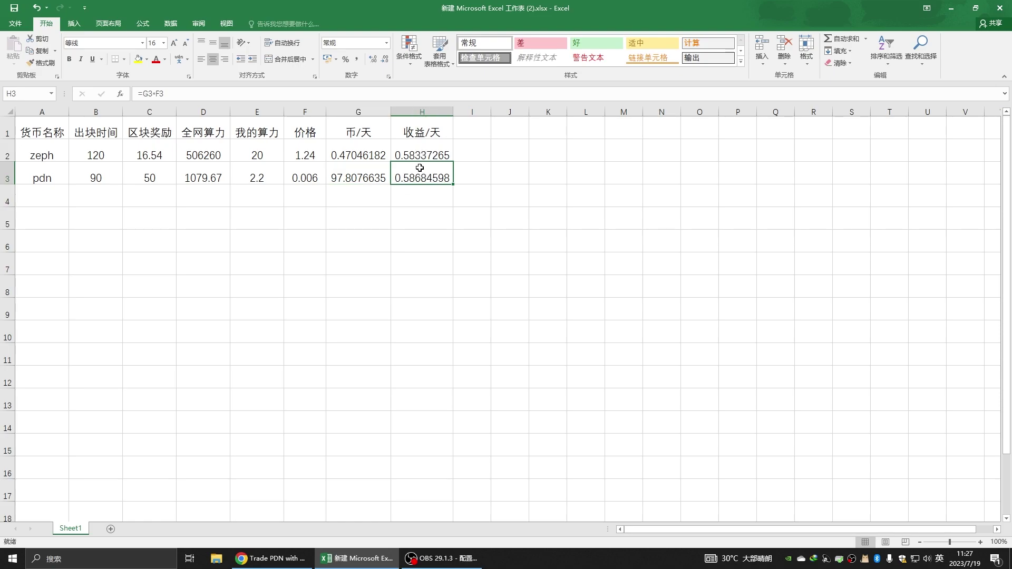